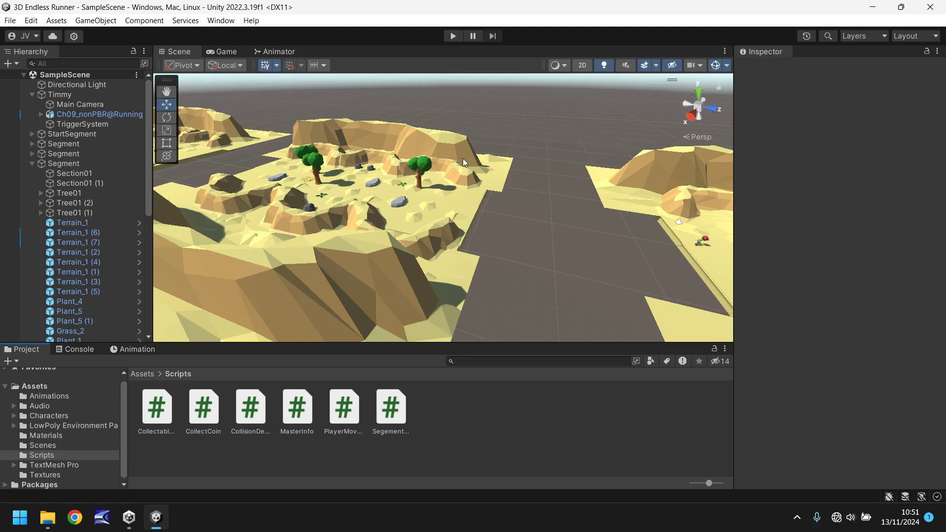
Check Tree01's Collision Detect settings, then show the Assets/Scenes folder containing SampleScene
click(64, 194)
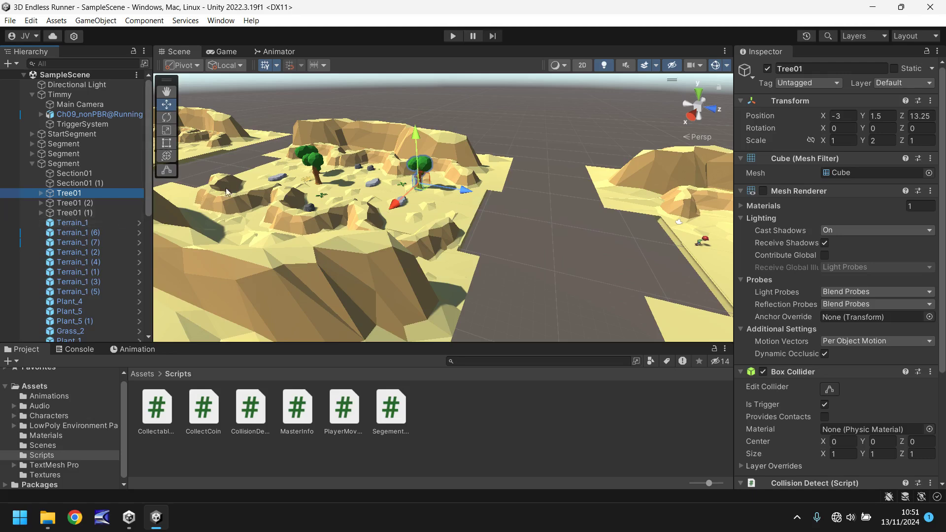
scroll(798, 306, down, 6)
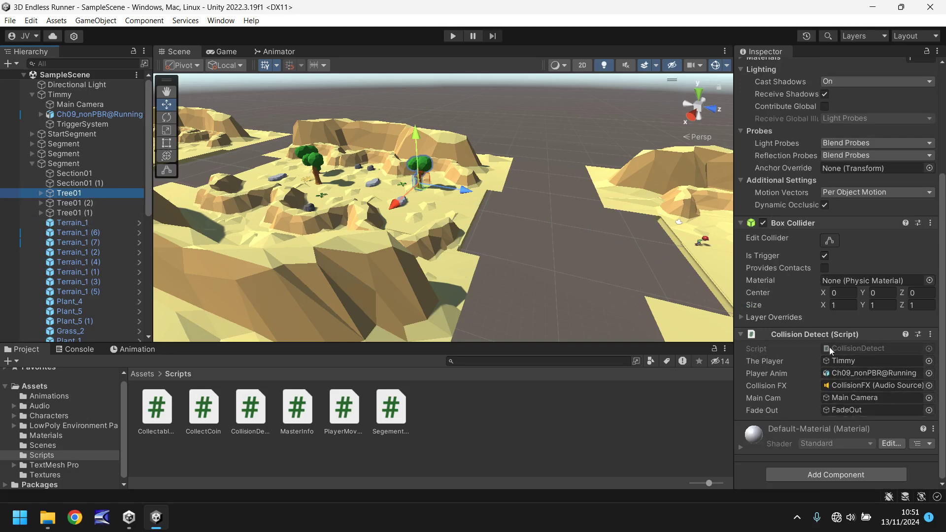
scroll(457, 247, down, 10)
scroll(605, 206, up, 10)
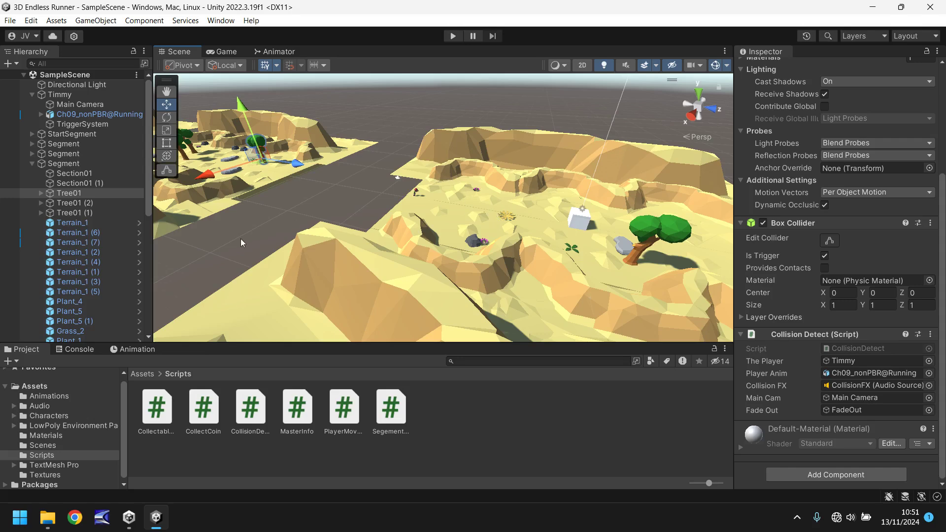
click(52, 445)
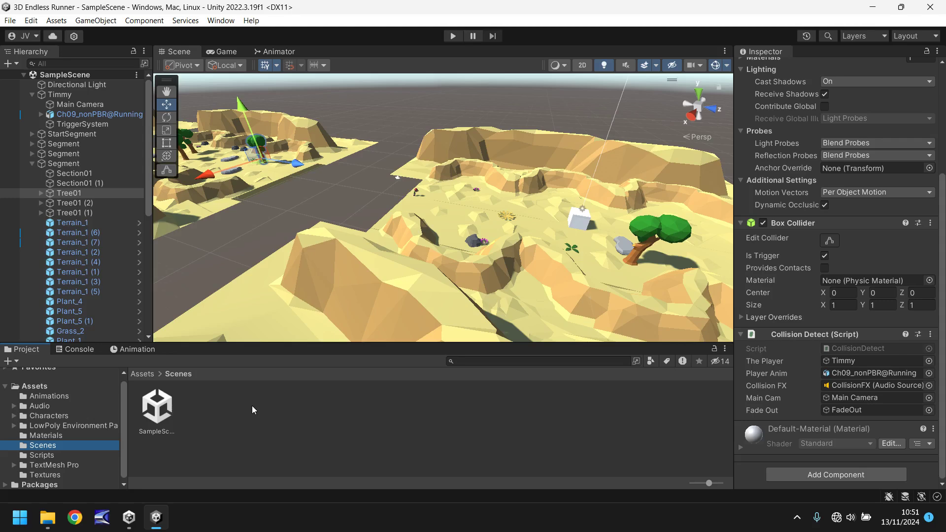
Create a new scene from the Basic (Built-in) template
click(14, 22)
click(48, 34)
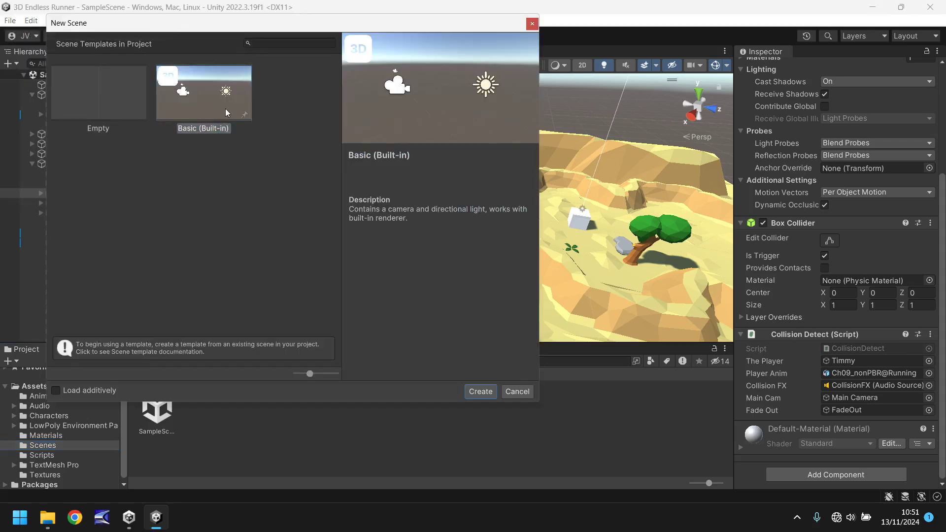
click(231, 125)
click(476, 395)
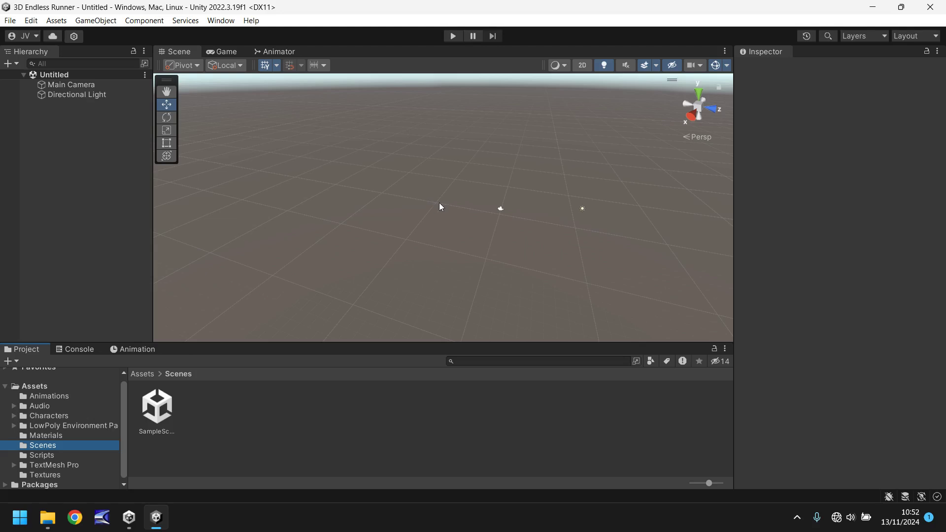
Save the new scene as MainMenu in the Assets/Scenes folder
click(14, 22)
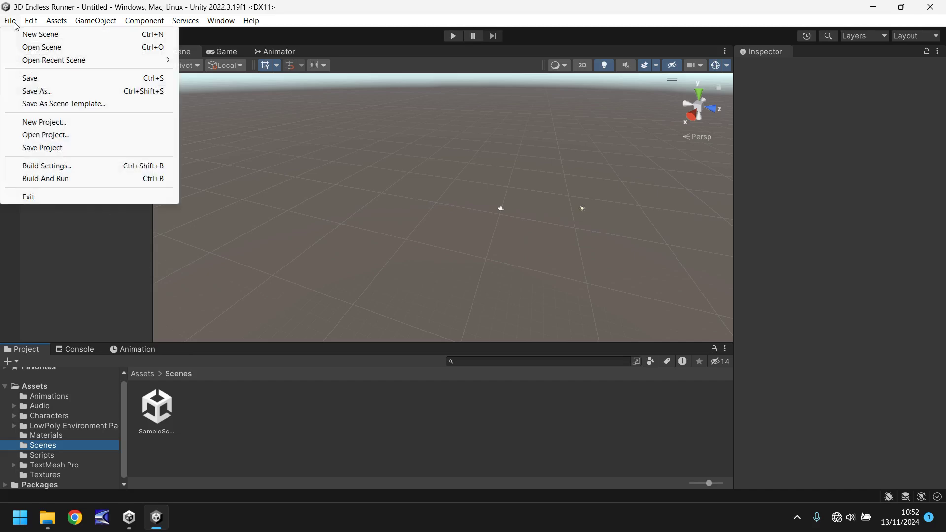
click(38, 91)
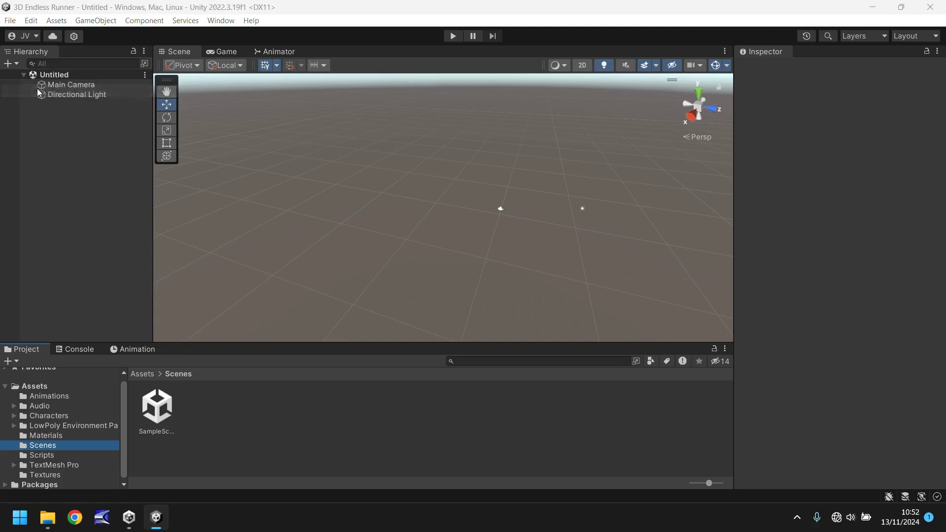
scroll(202, 203, down, 2)
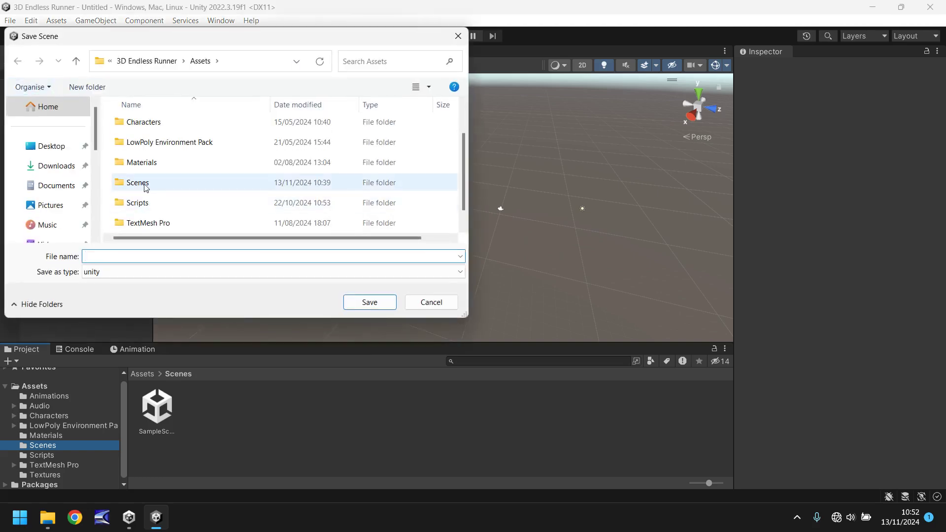
double_click(146, 188)
click(123, 256)
text(Main Menu)
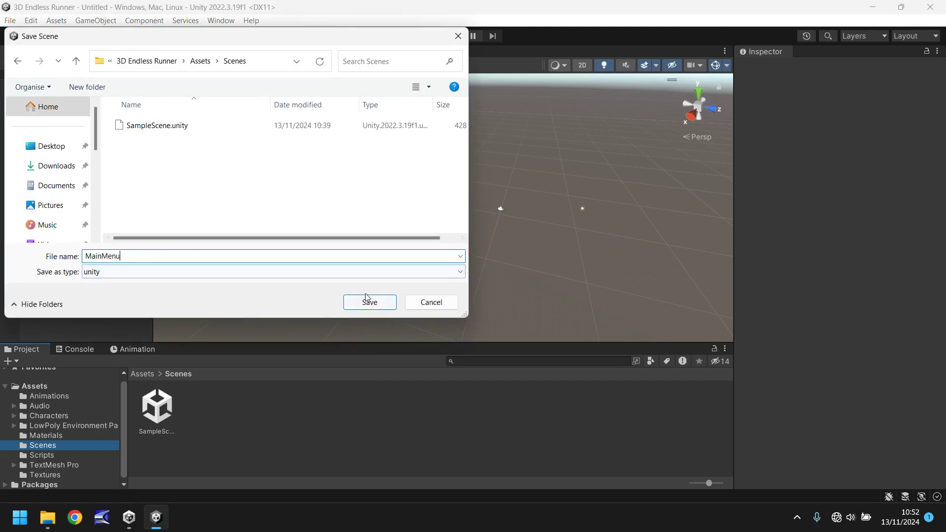
click(369, 302)
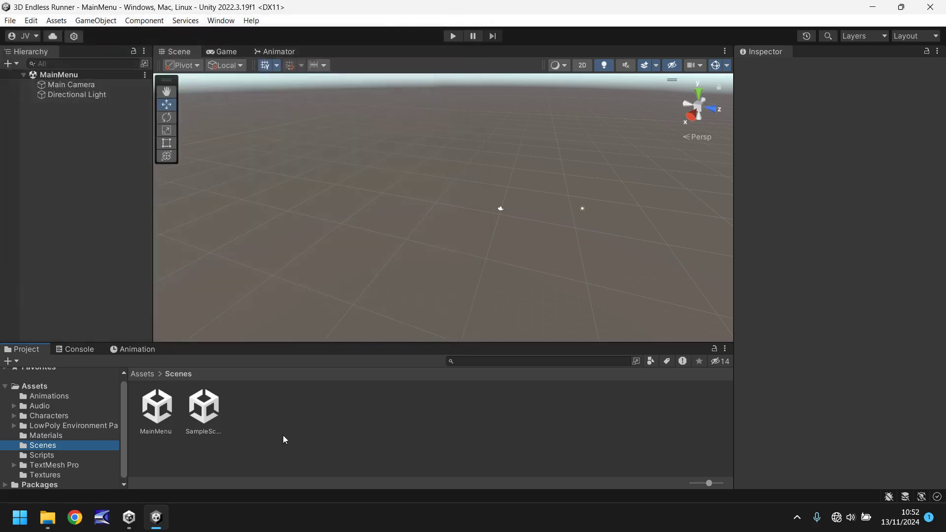
Rename the SampleScene asset in the Scenes folder to DesertRun
click(210, 407)
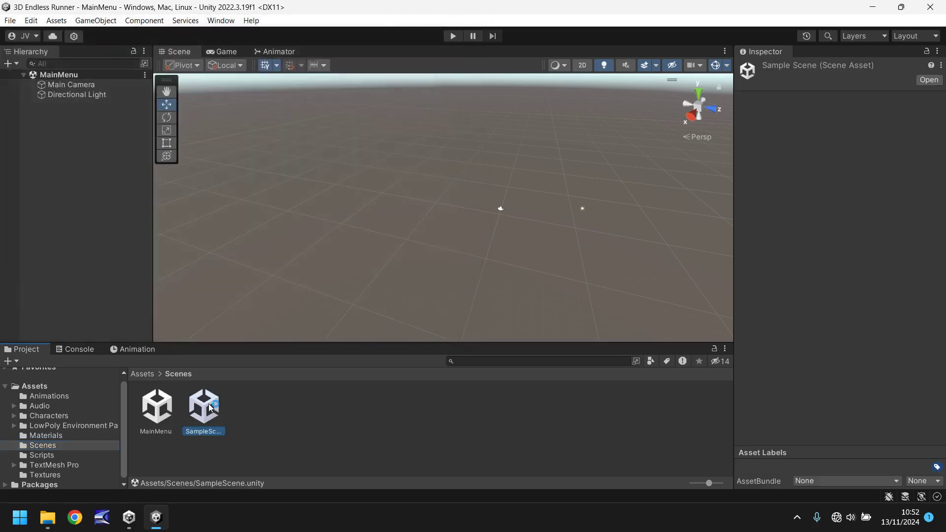
right_click(211, 408)
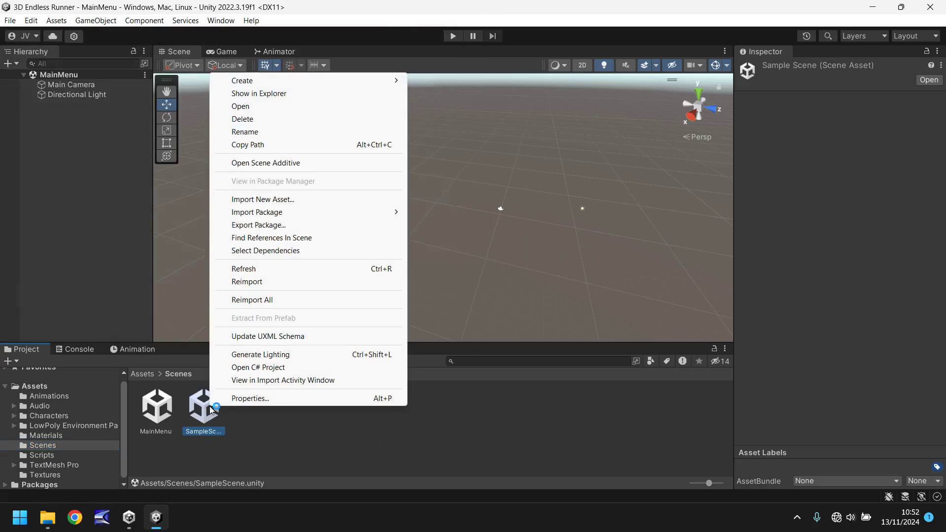
click(257, 132)
text(DesertRun)
key(Return)
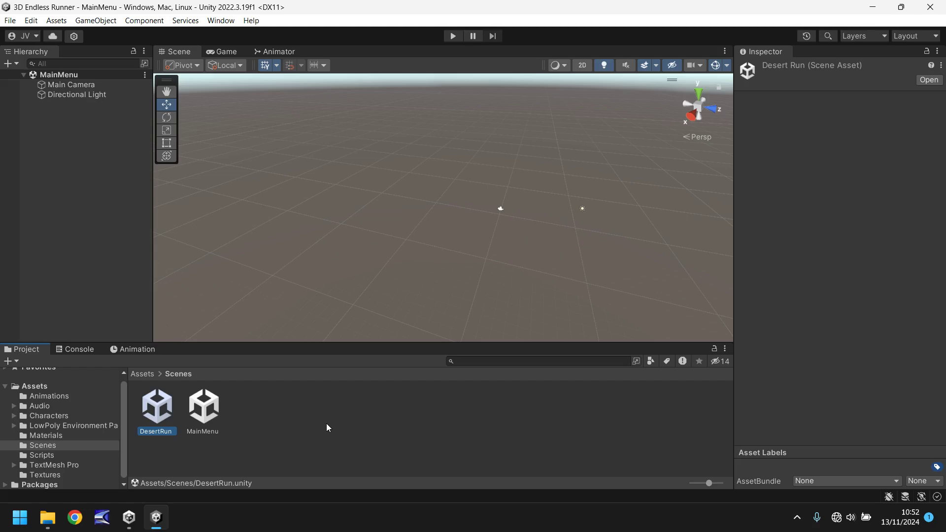
Add a UI Button - TextMeshPro to MainMenu and rename it StartGame
click(97, 21)
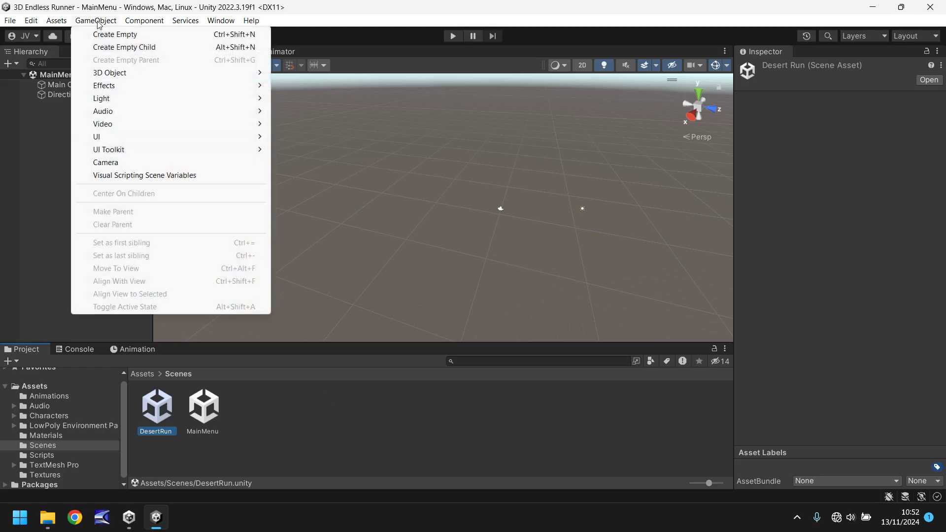
mouse_move(137, 139)
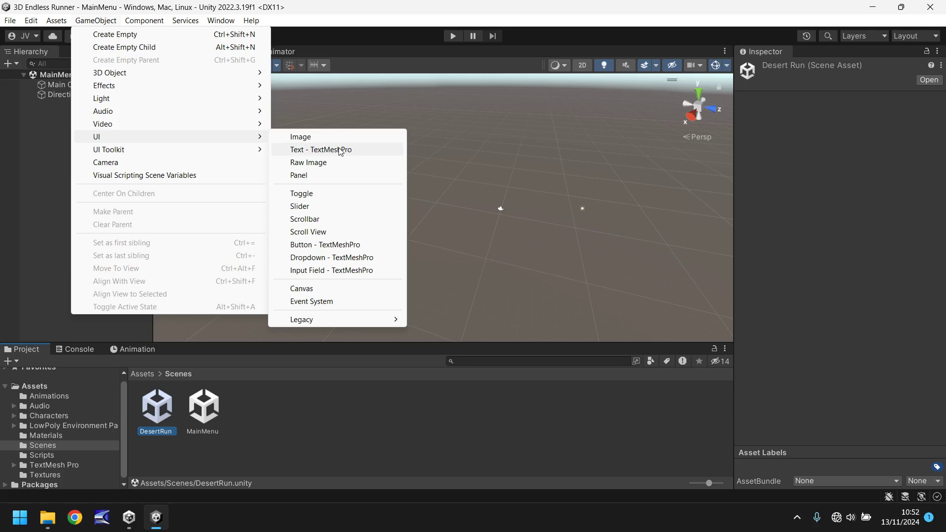
click(315, 245)
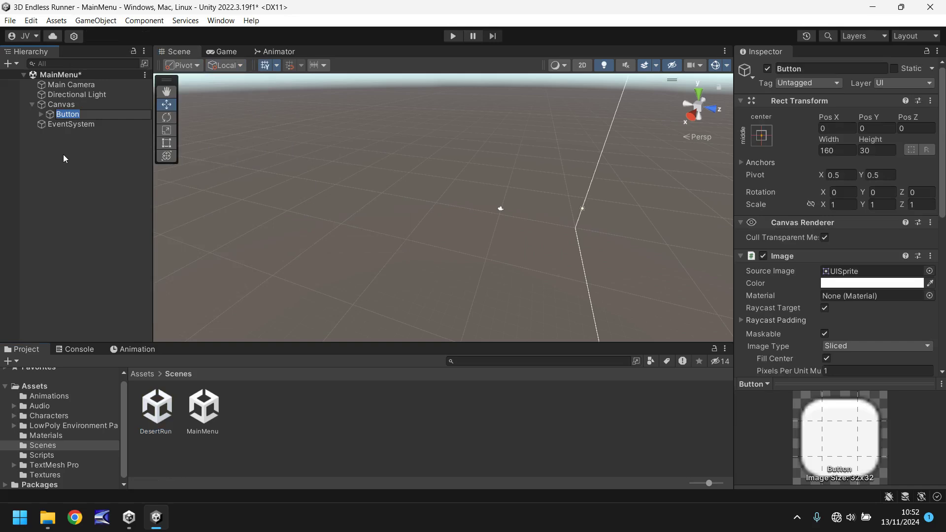
text(StartGame)
key(Return)
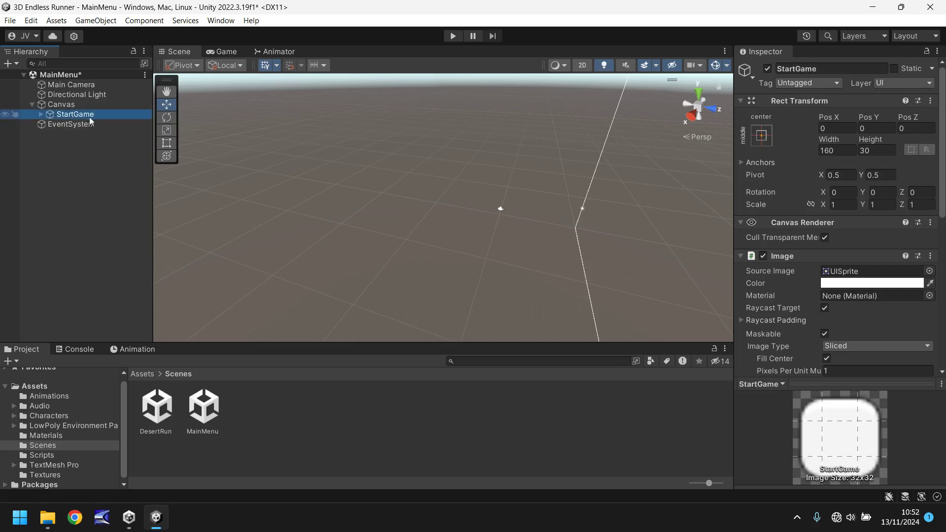
Frame the StartGame button and drag it up the canvas to Pos Y 111
key(f)
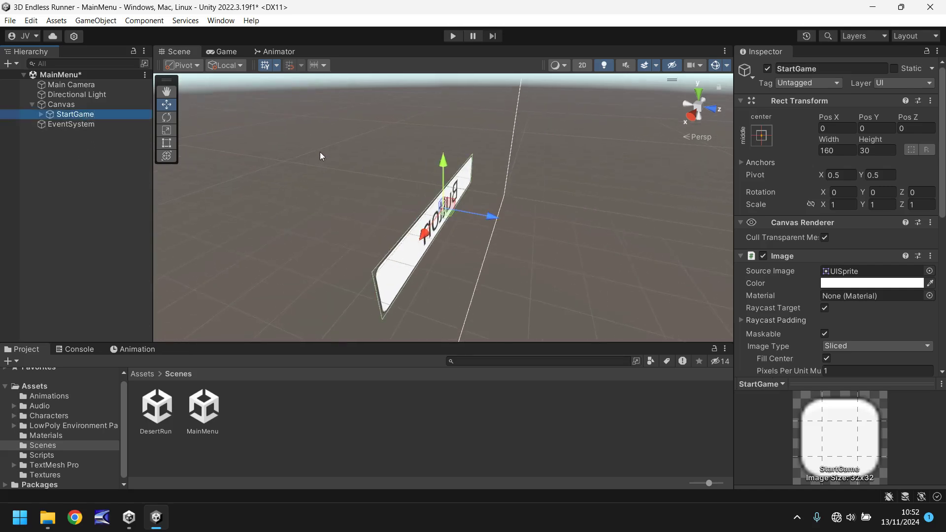
alt+drag(323, 158, 386, 222)
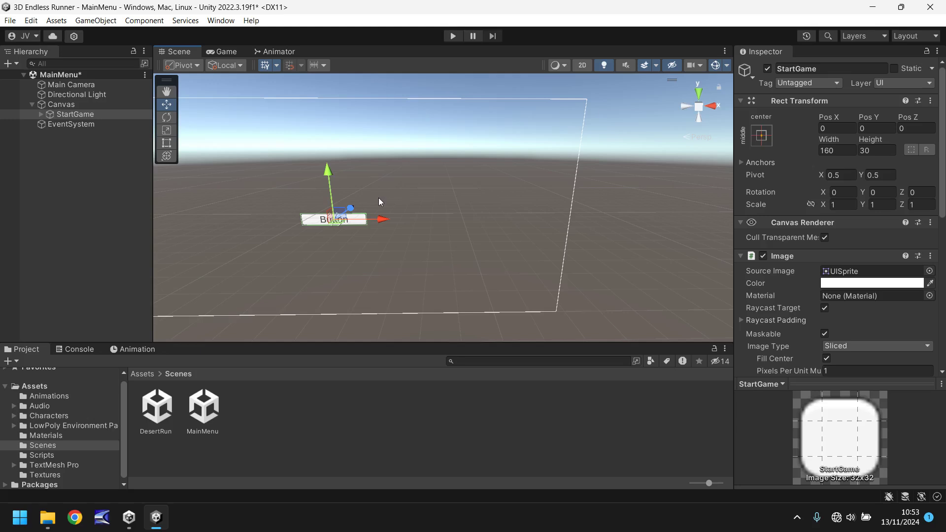
click(232, 51)
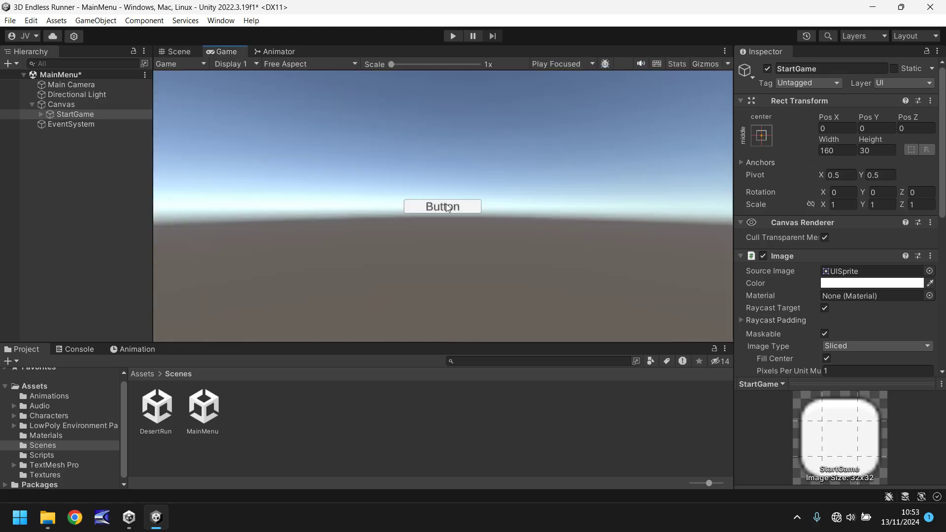
click(180, 51)
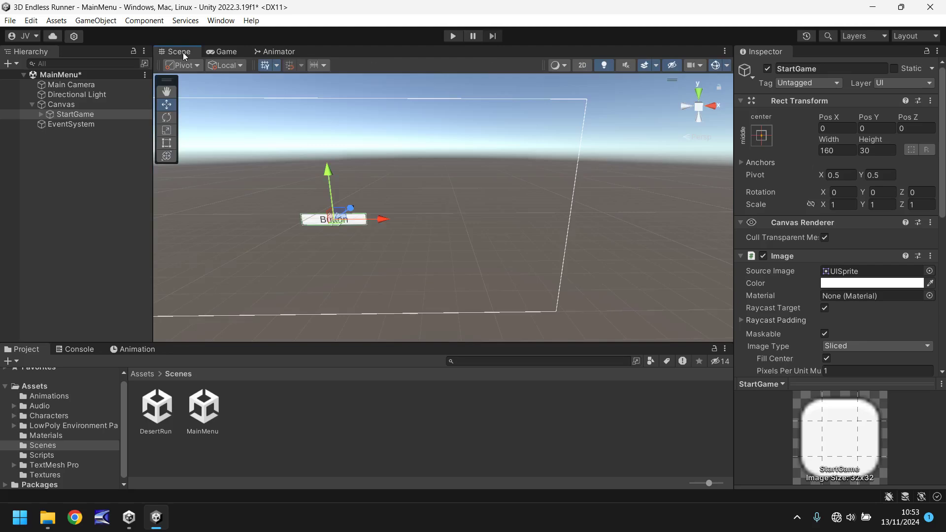
drag(330, 173, 321, 122)
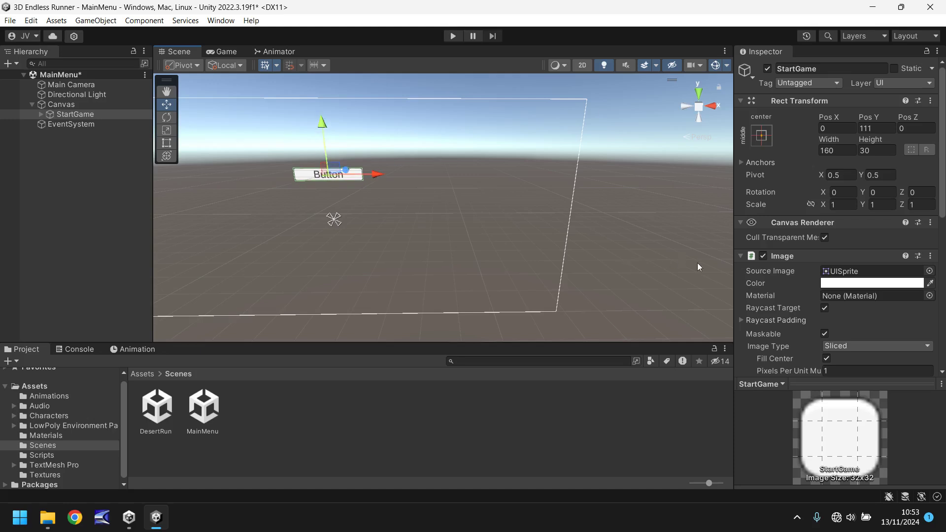
Set the StartGame button's background colour to pale green B1FFB3
click(850, 283)
click(879, 280)
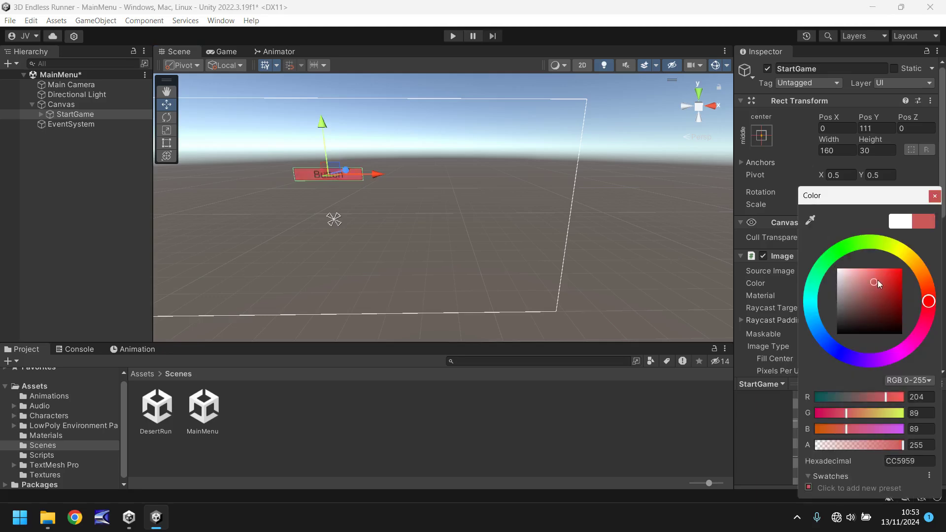
drag(886, 278, 854, 269)
click(842, 253)
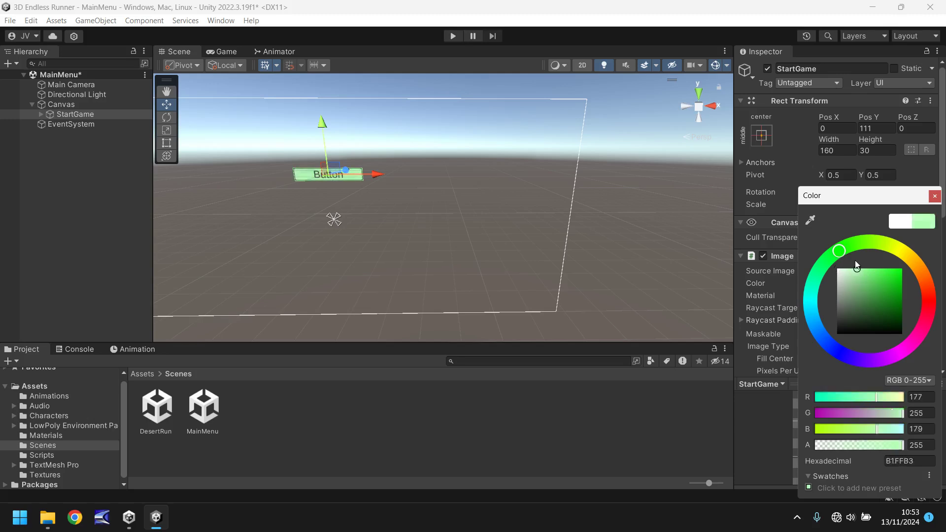
click(935, 197)
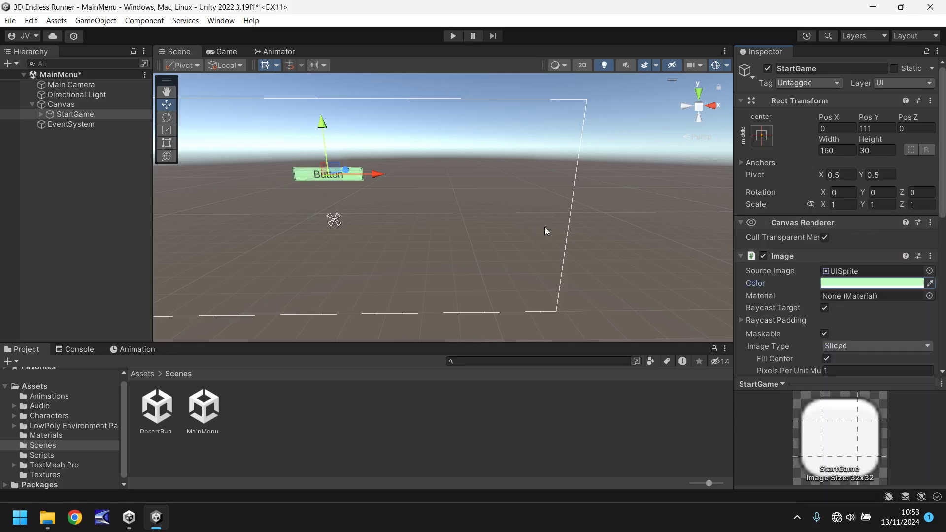
Change the button's Text (TMP) label to 'Start Game' and make it bold
click(40, 114)
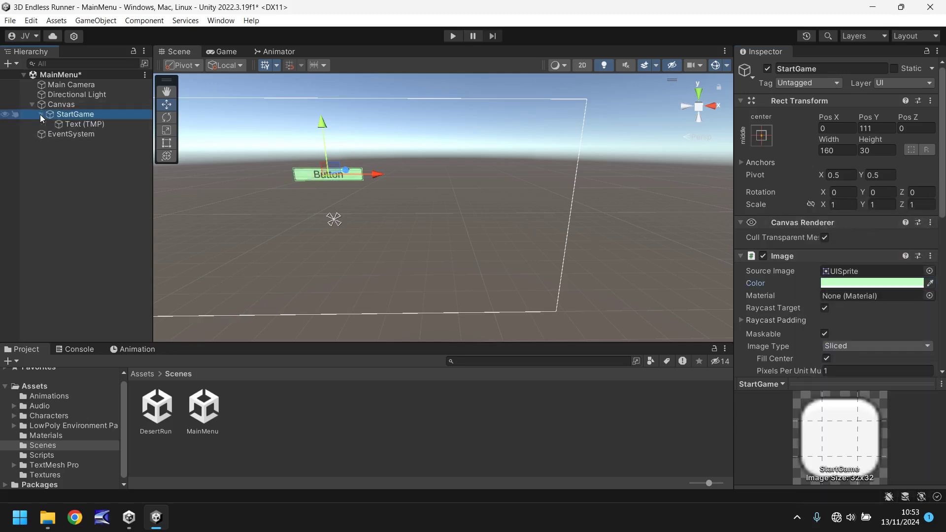
click(81, 124)
click(798, 309)
key(ctrl+a)
text(Sta)
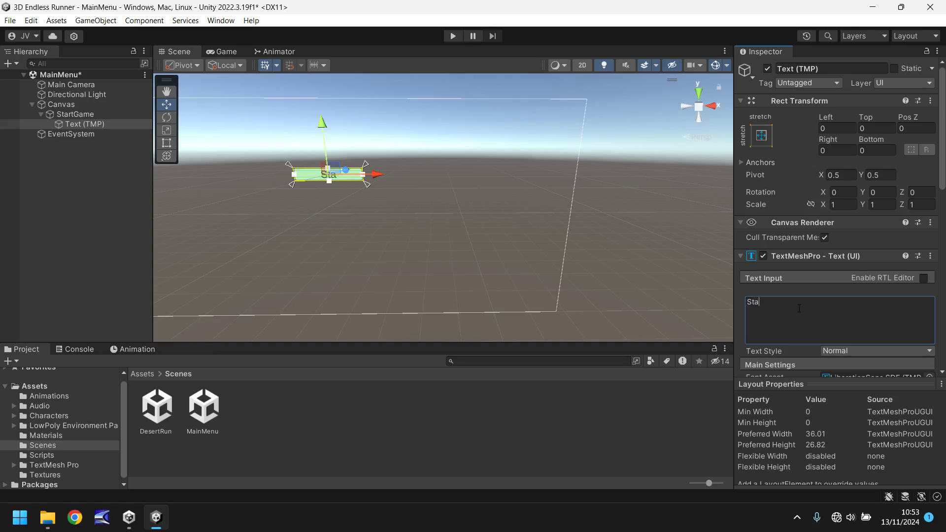
text(rt Game)
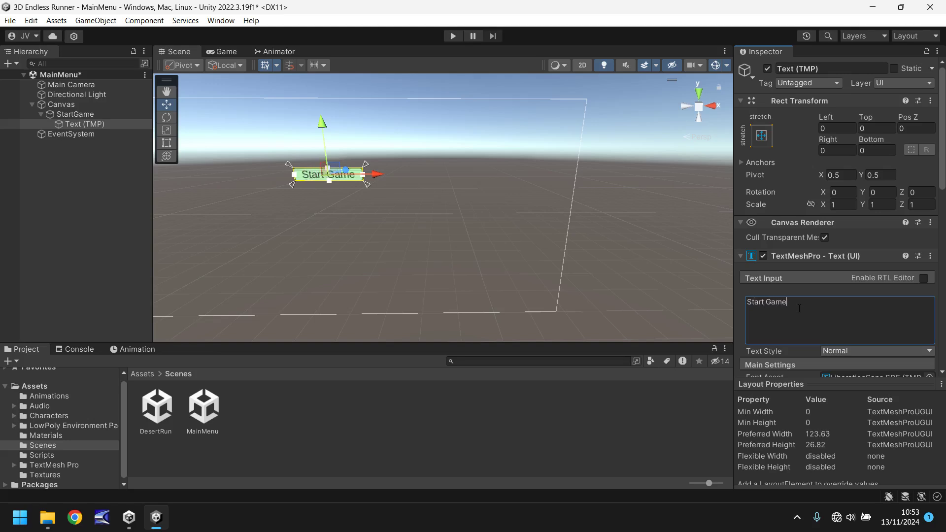
scroll(838, 276, down, 5)
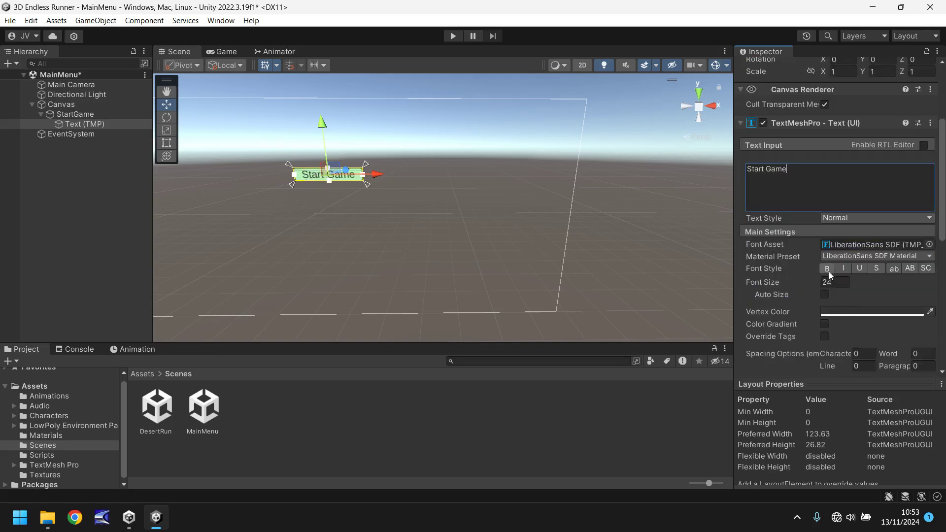
click(828, 270)
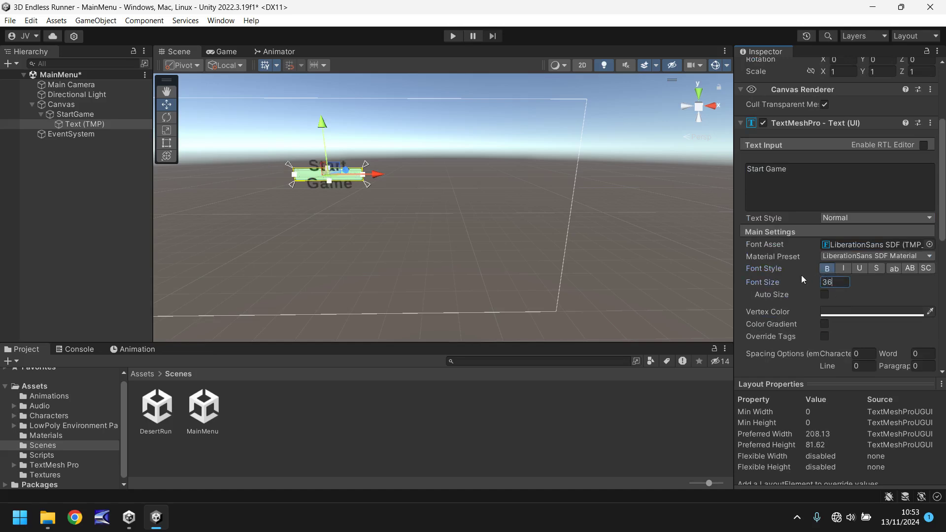
Widen the StartGame button with the Rect Tool so 'Start Game' fits on one line
click(75, 114)
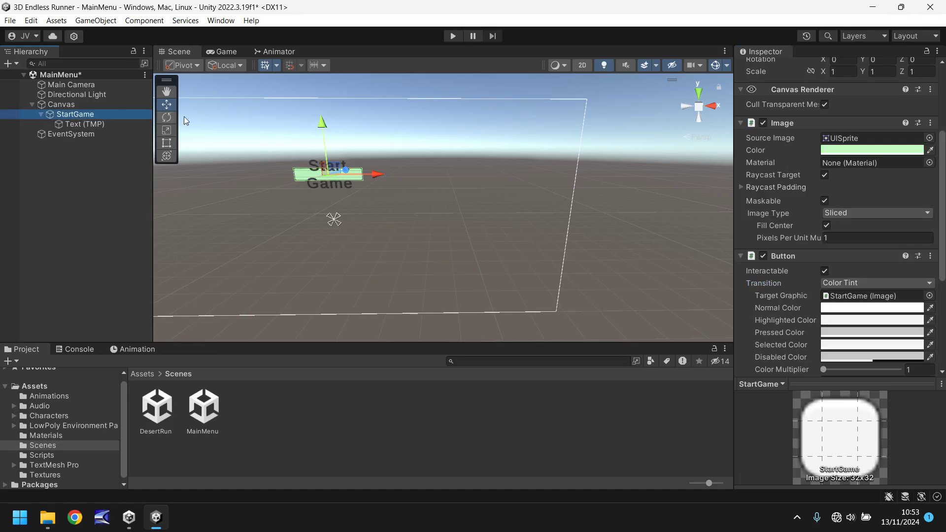
click(167, 143)
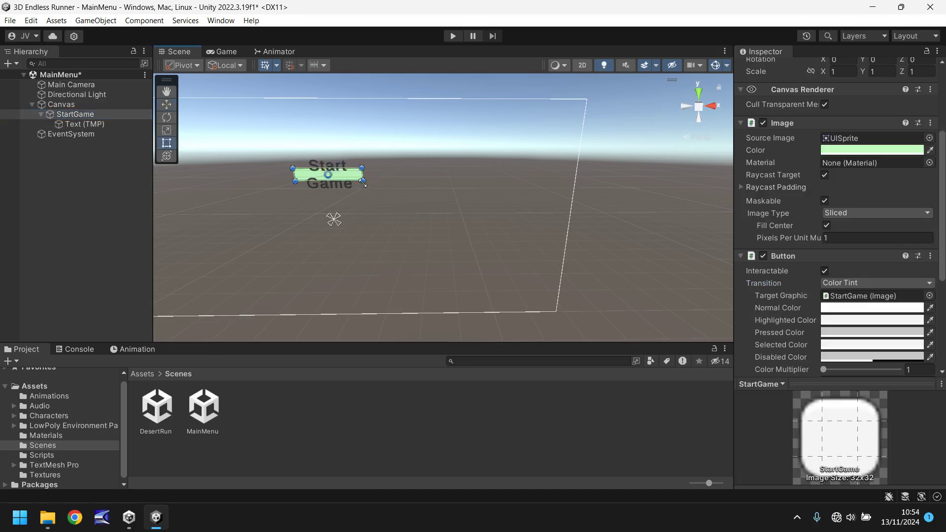
mouse_move(363, 181)
mouse_down()
mouse_move(400, 191)
mouse_move(350, 178)
mouse_up()
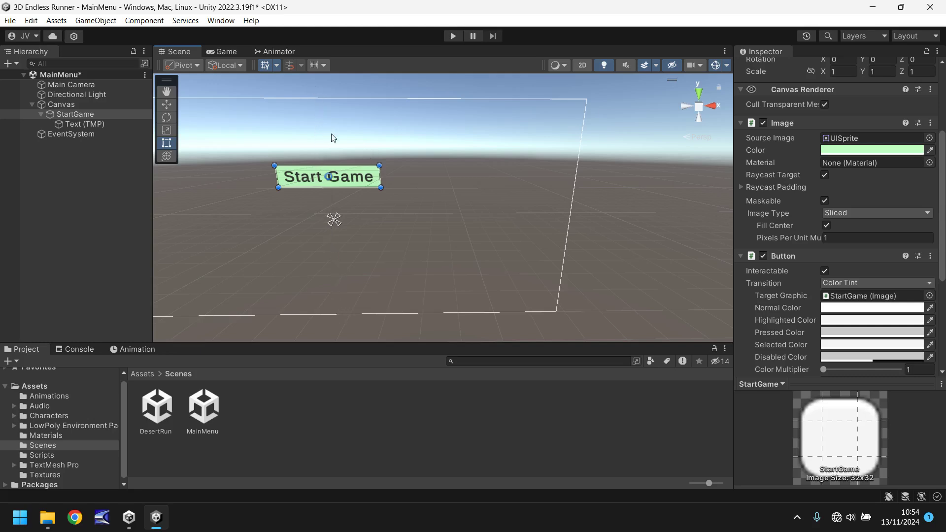
click(226, 52)
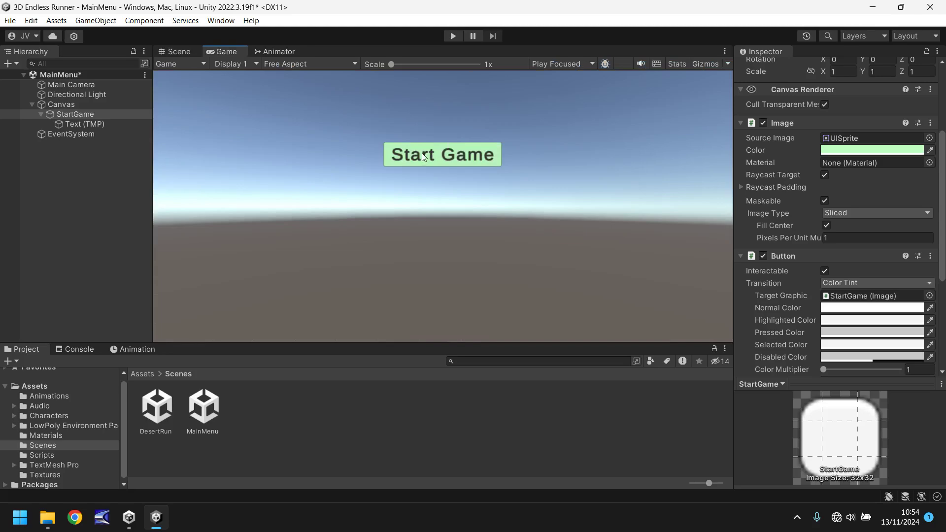
click(182, 53)
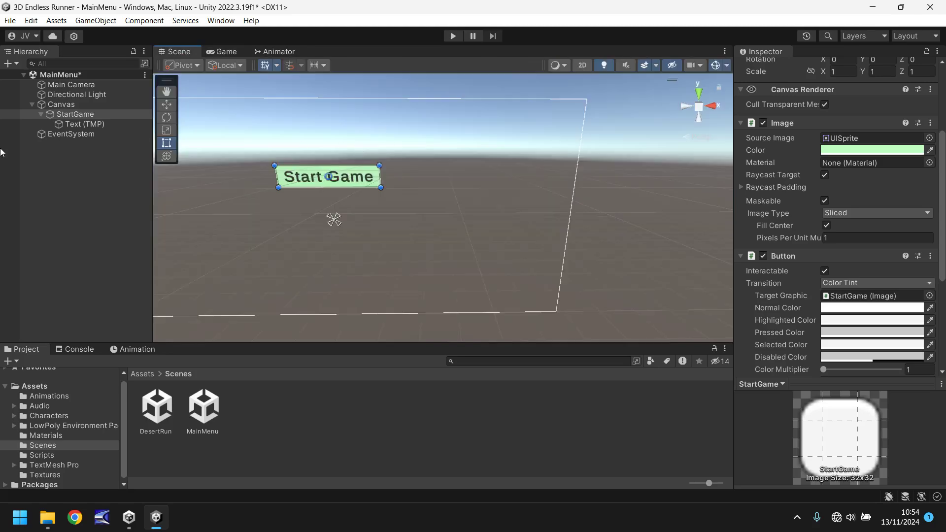
click(60, 105)
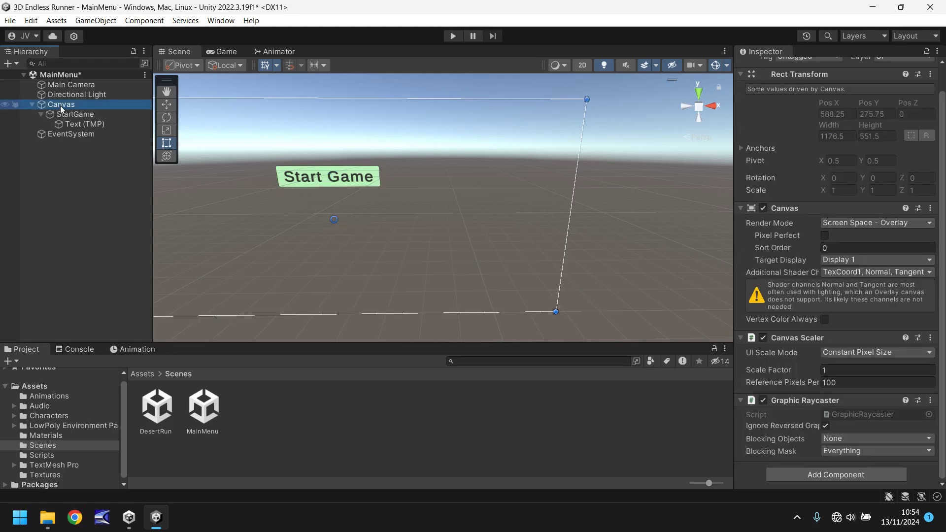
Set the Canvas Scaler to Scale With Screen Size, reference 1920×1080, match 0.5
scroll(844, 196, up, 1)
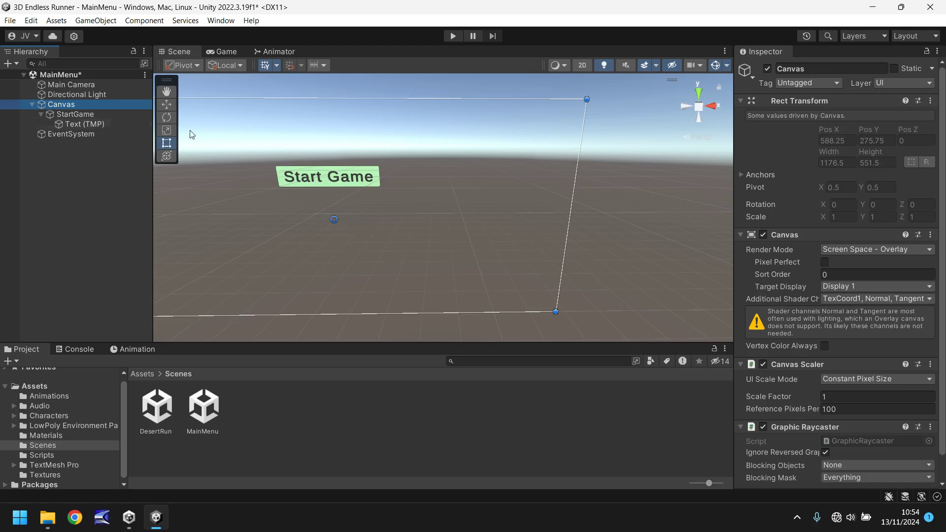
click(903, 378)
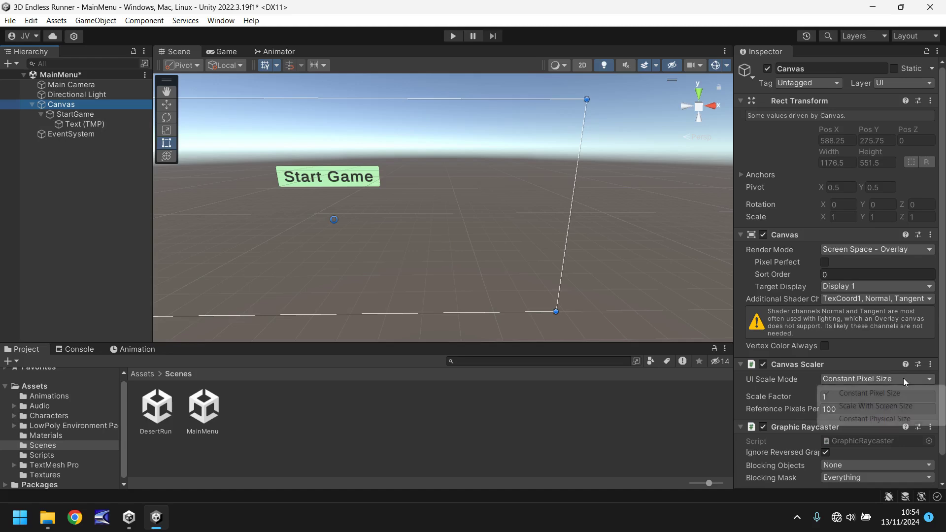
click(870, 406)
click(840, 396)
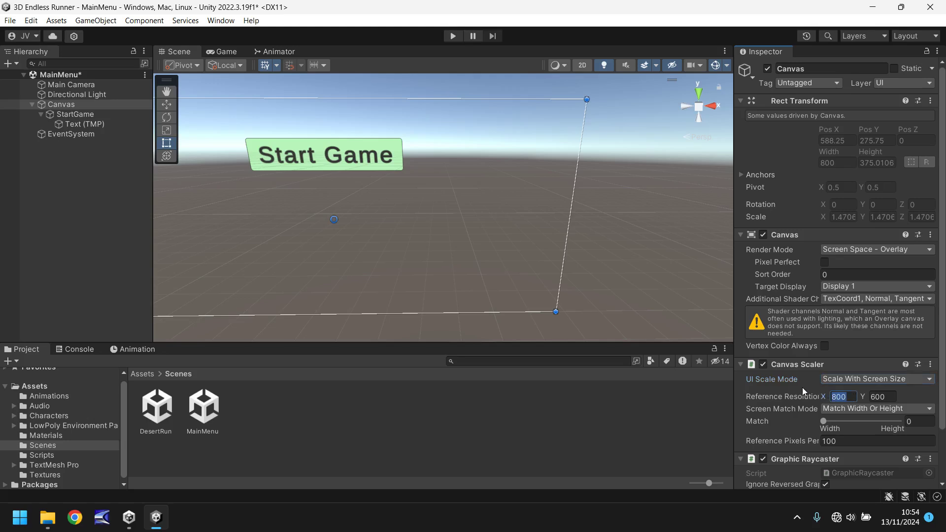
text(1920)
key(Tab)
text(1080)
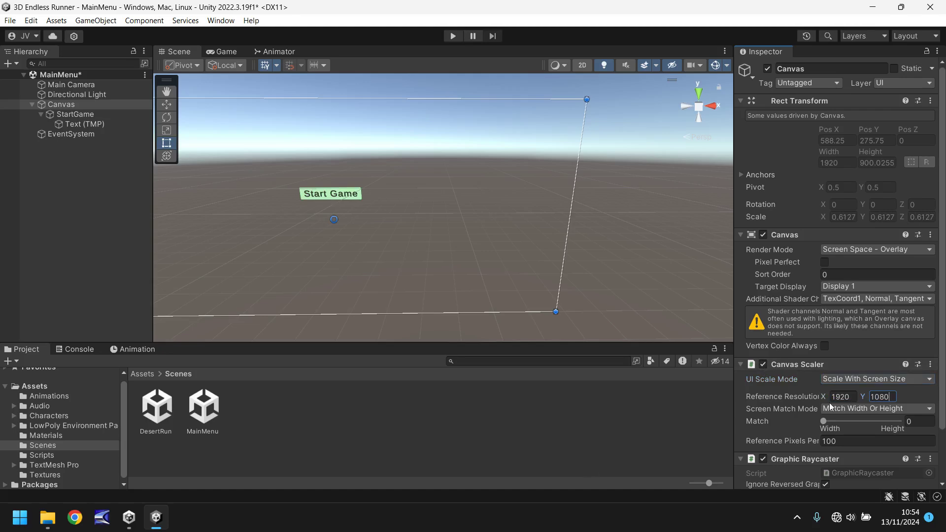
click(921, 422)
text(0.5)
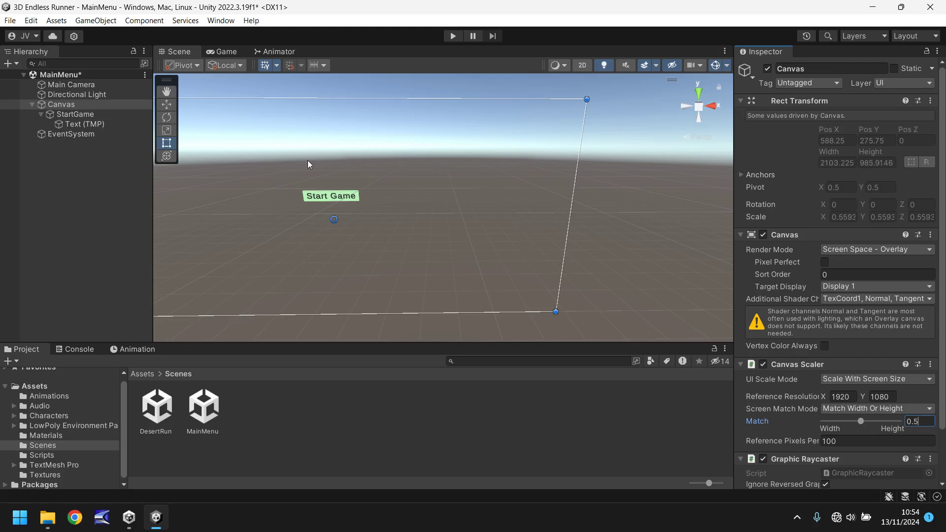
Enlarge the StartGame button to about 353×83 with the Rect Tool
click(235, 52)
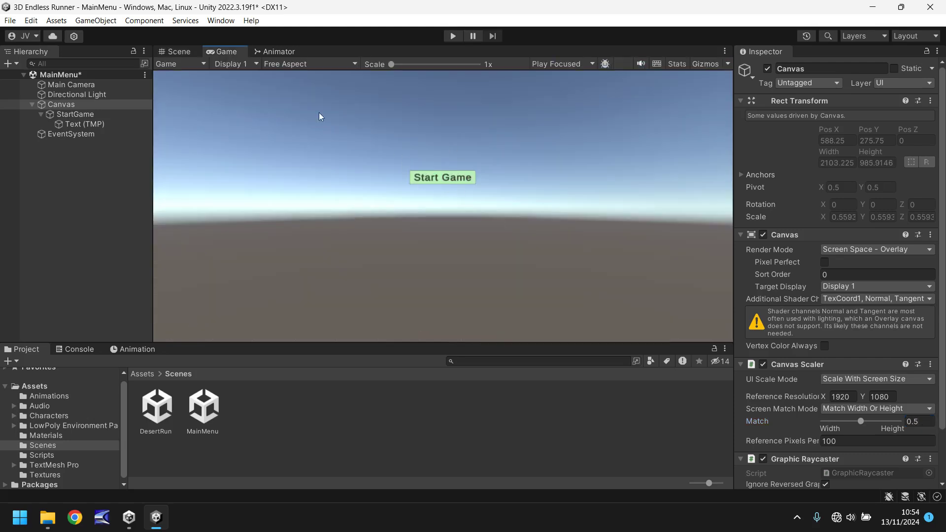
click(173, 53)
click(66, 114)
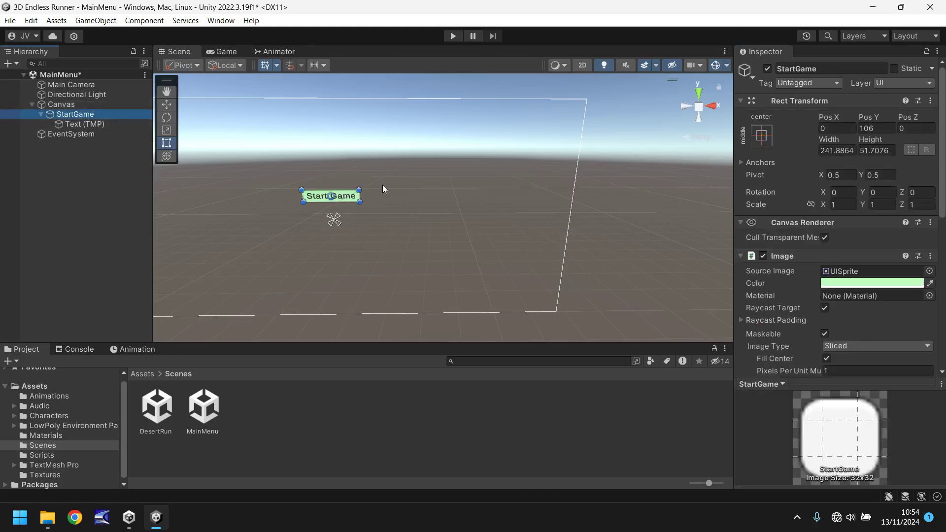
drag(359, 189, 385, 183)
Set the Start Game label's font size to 48
click(78, 125)
scroll(848, 306, down, 3)
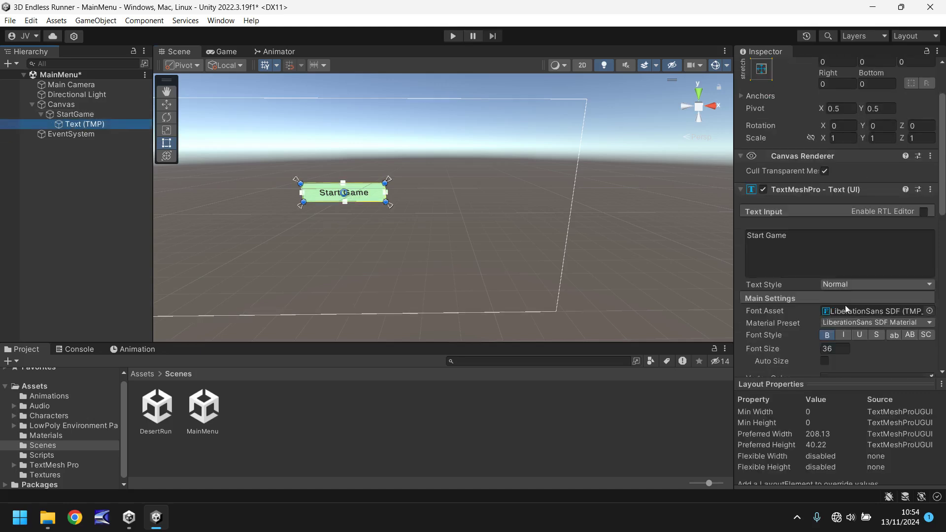
click(837, 346)
text(48)
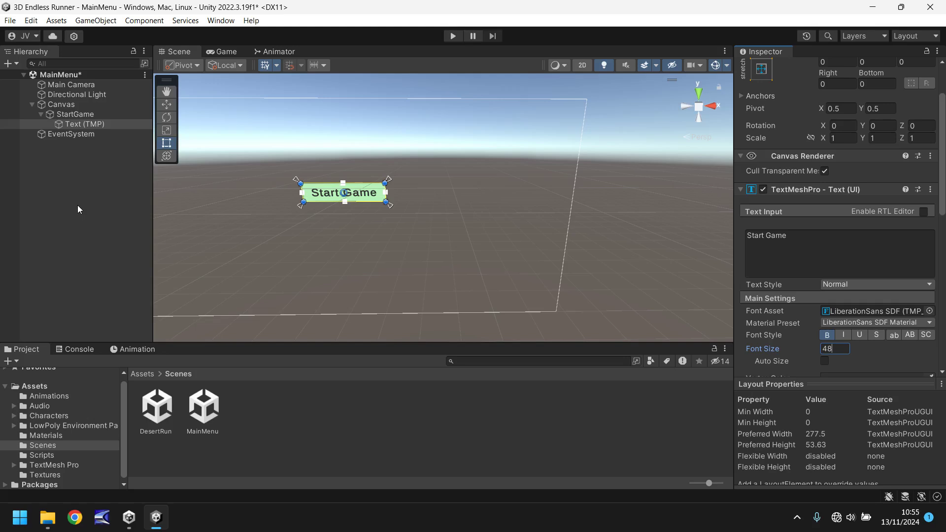
Play the game in the Game view, press Start Game, then stop play mode
click(74, 102)
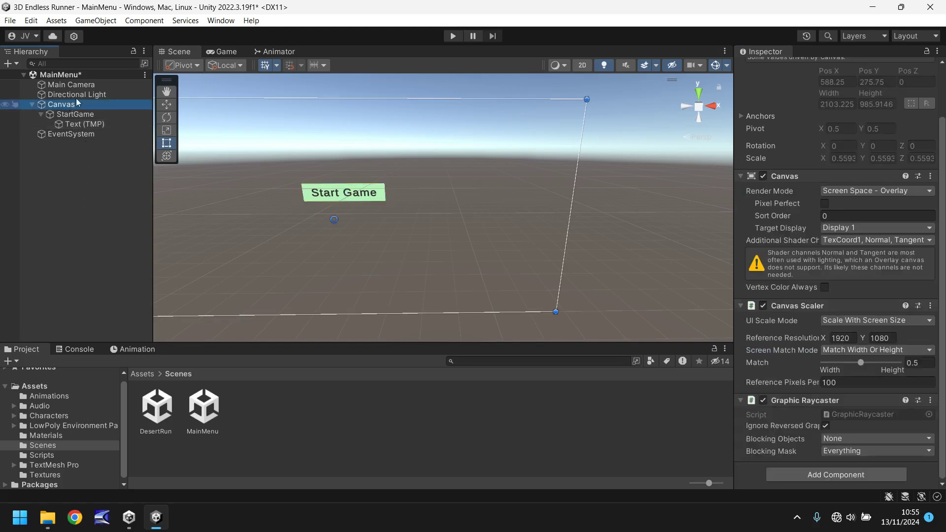
click(222, 51)
click(454, 37)
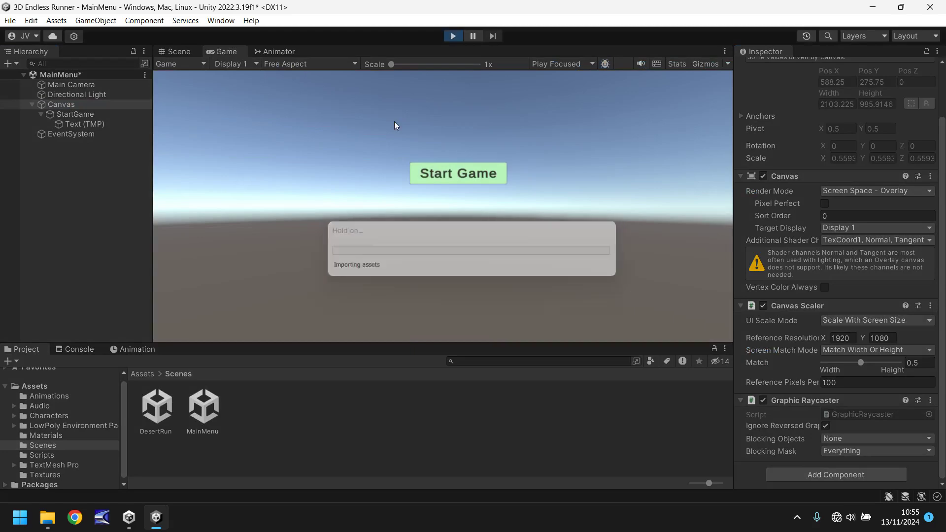
click(454, 172)
click(452, 37)
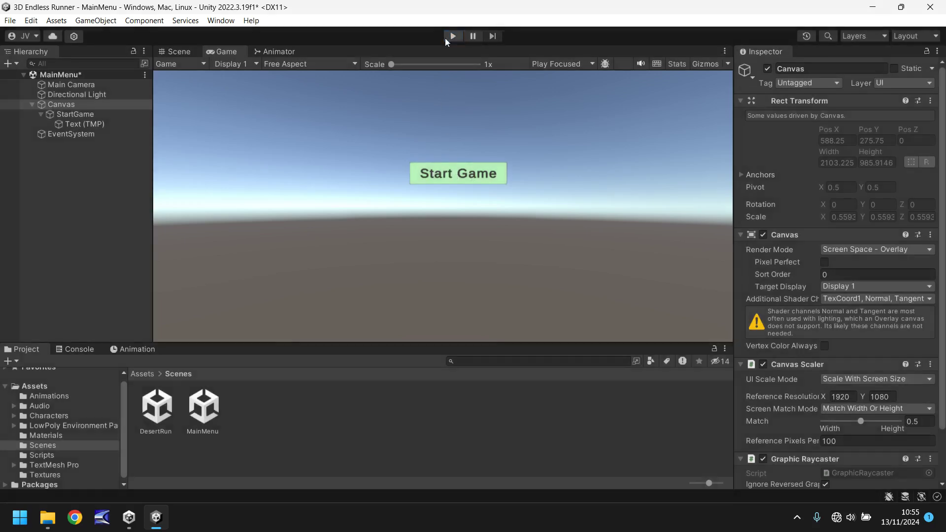
Set the StartGame button's Pressed Color to black
click(72, 113)
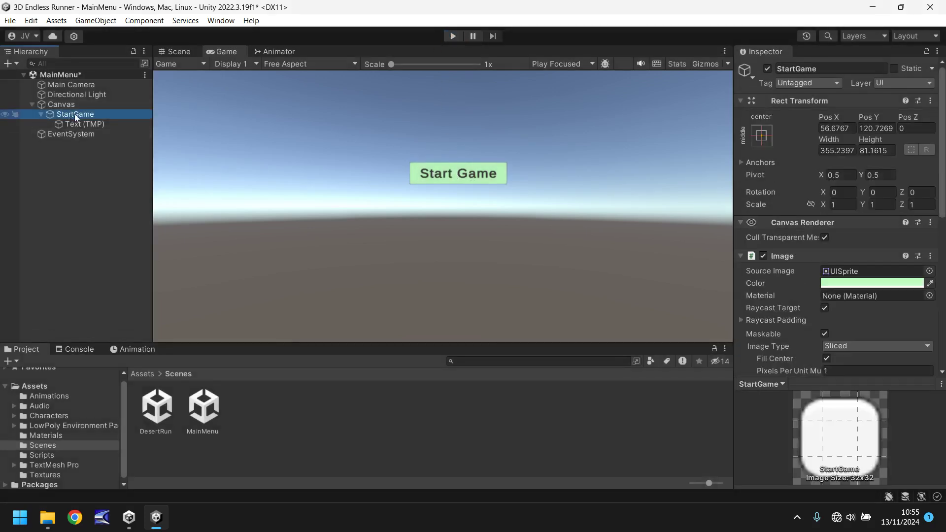
scroll(856, 236, down, 6)
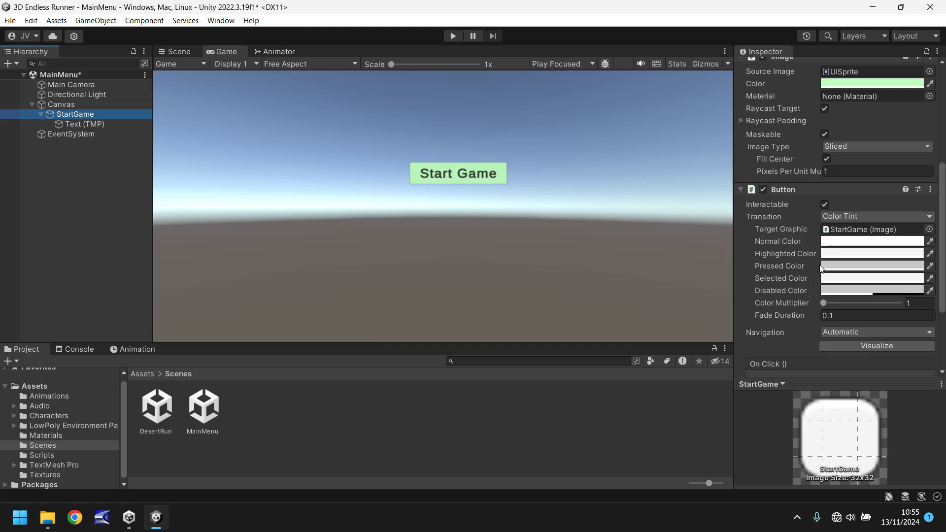
click(853, 265)
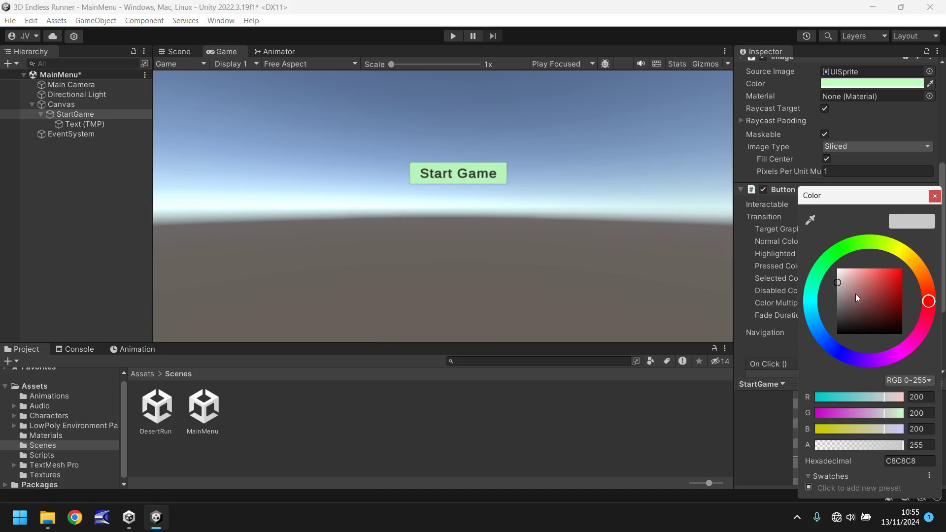
mouse_move(855, 294)
mouse_down()
mouse_move(788, 321)
mouse_move(838, 339)
mouse_up()
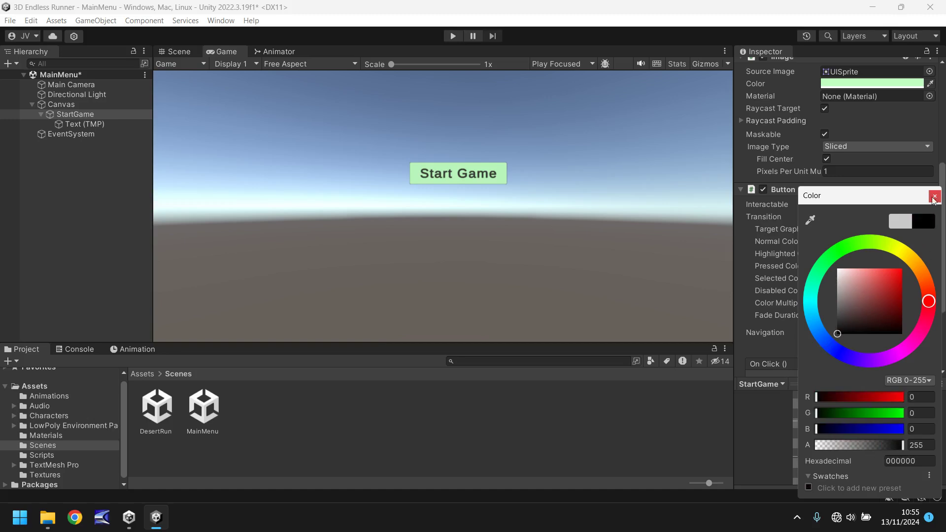
click(935, 196)
Play the menu, press Start Game to test the pressed colour, then stop
click(449, 39)
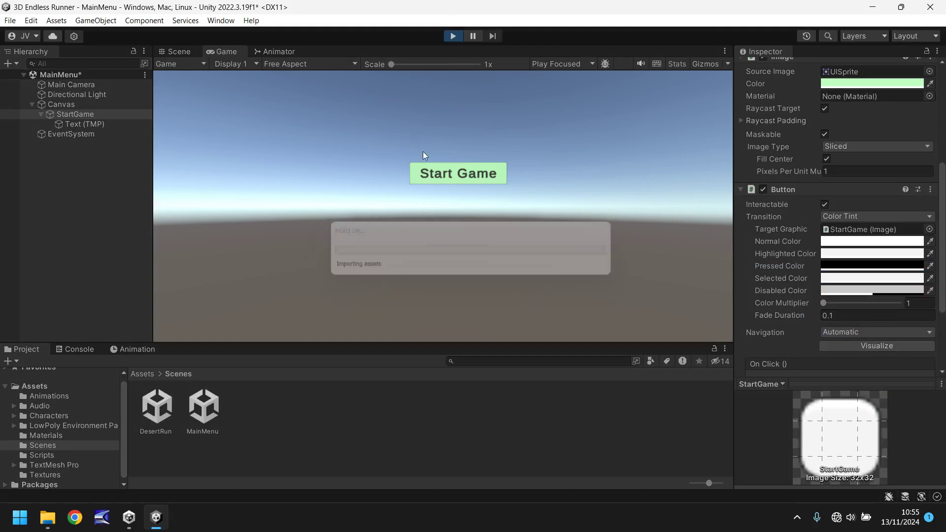
click(444, 177)
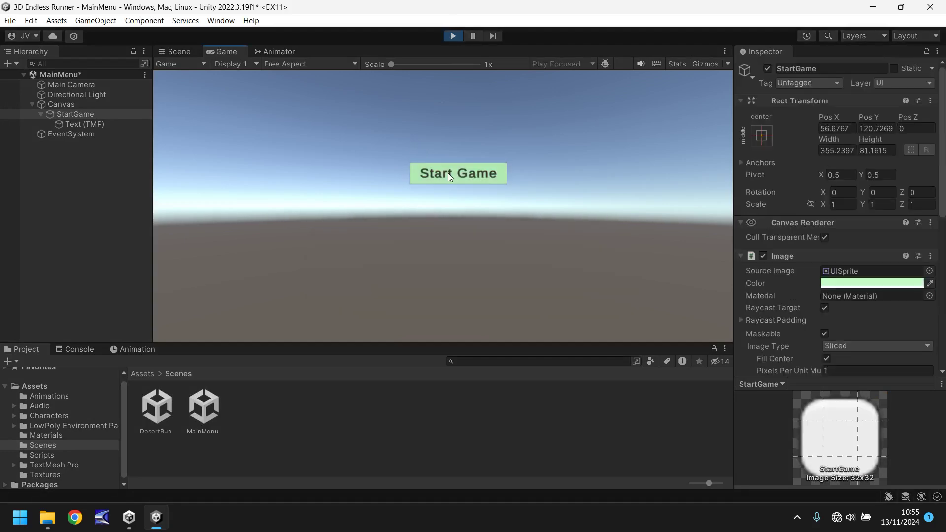
click(451, 37)
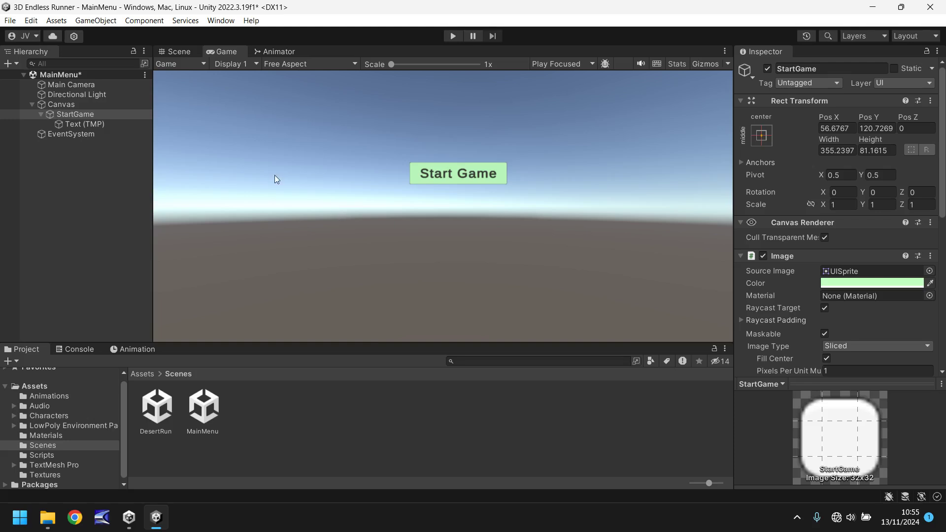
Return to the Scene view and review StartGame's Image and Button settings, including the Color Tint transition
click(177, 52)
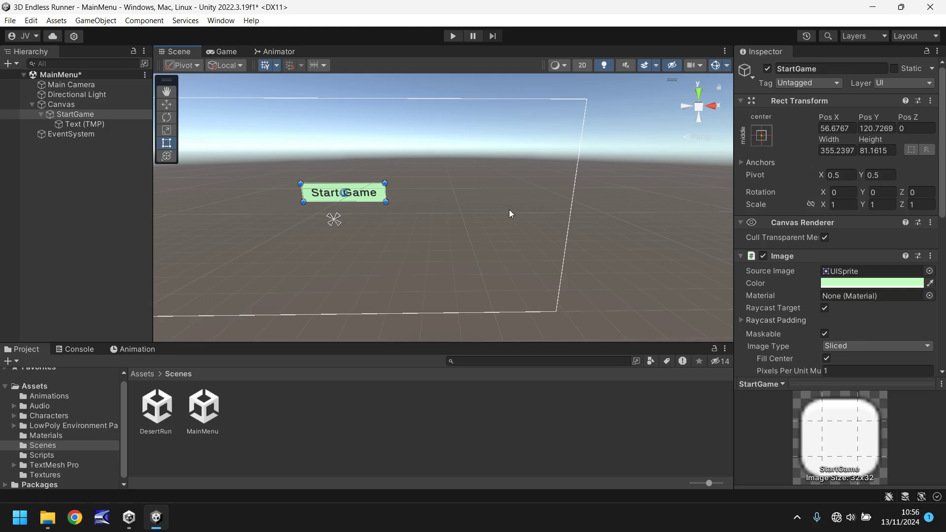
scroll(845, 226, down, 10)
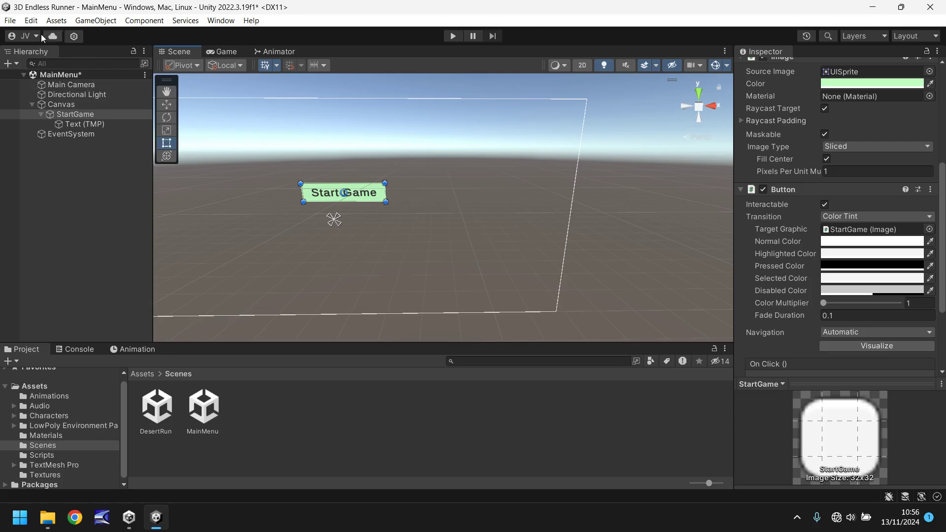
Add the DesertRun and MainMenu scenes to Scenes In Build in Build Settings
click(15, 23)
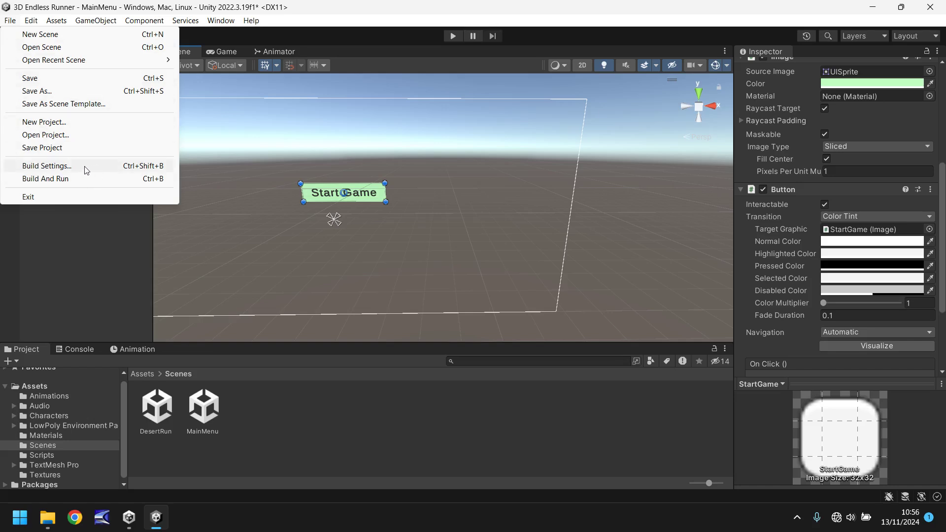
click(87, 169)
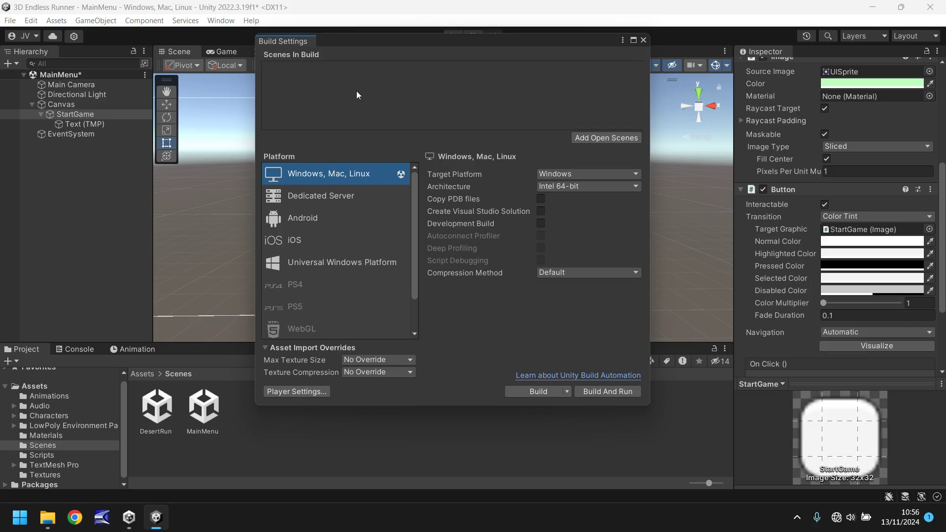
click(156, 412)
ctrl+click(203, 412)
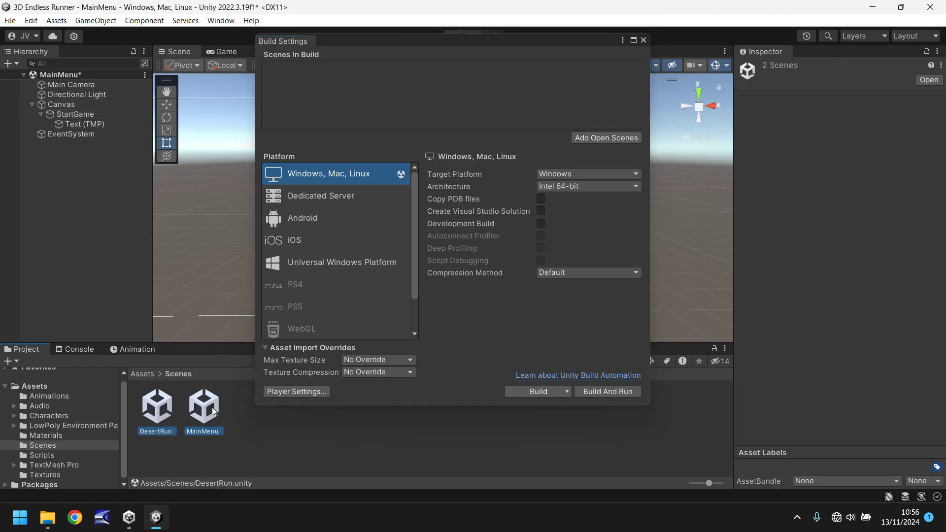
drag(207, 414, 374, 80)
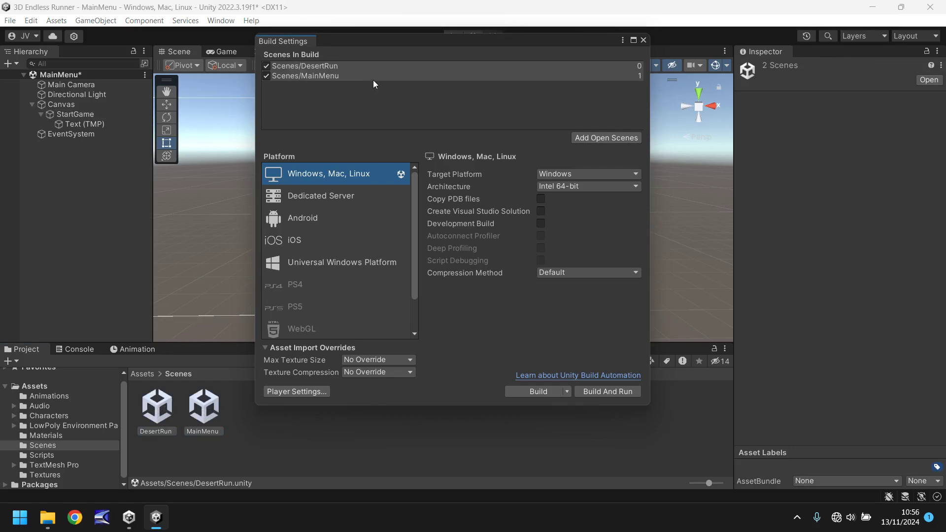
Move MainMenu to index 0 above DesertRun, then close Build Settings
click(360, 106)
click(379, 78)
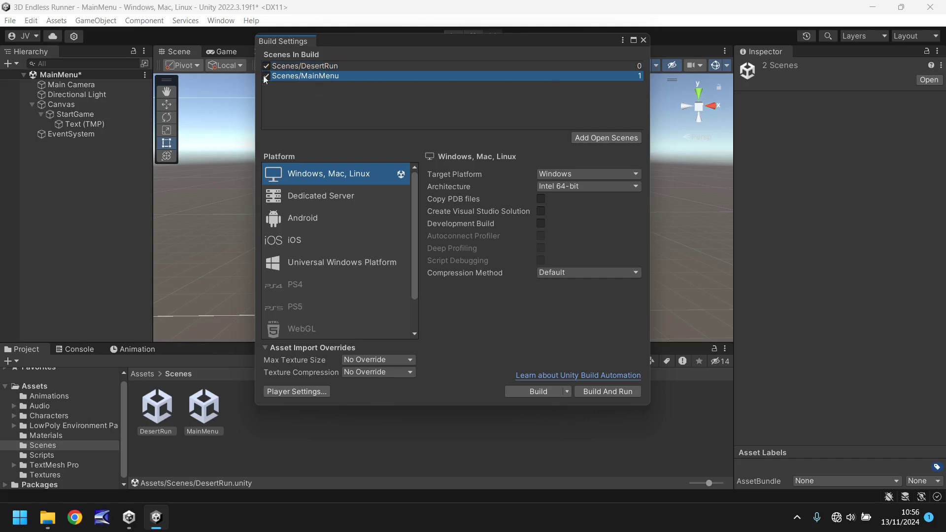
drag(317, 60, 318, 65)
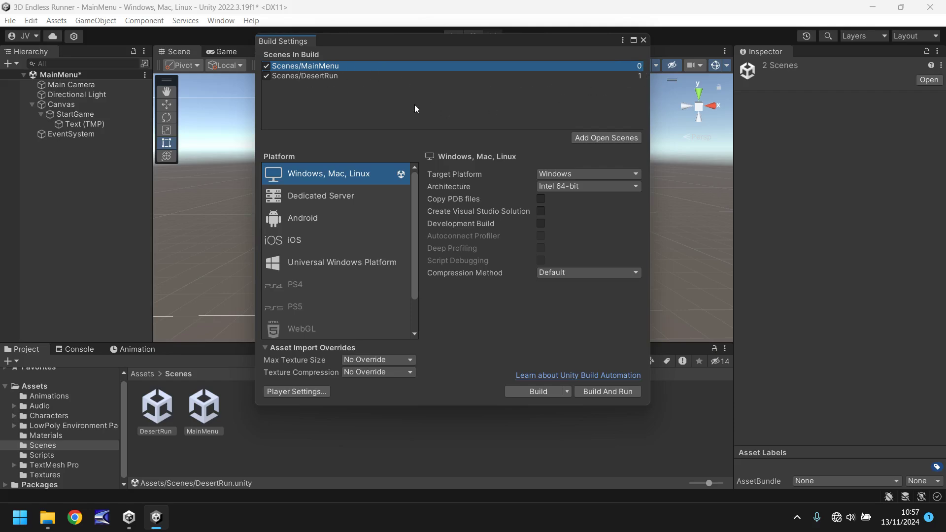
click(643, 40)
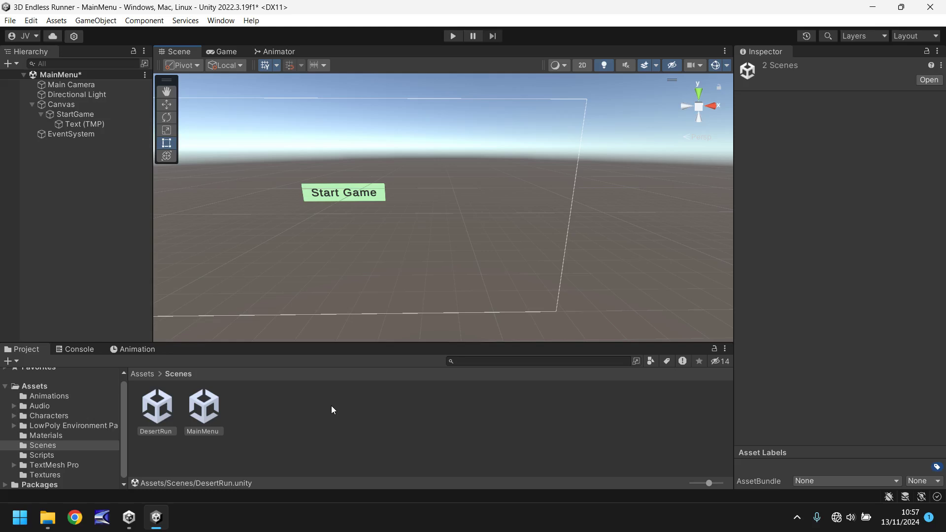
Create a new C# script named MainMenuControl inside the Scripts folder
click(41, 453)
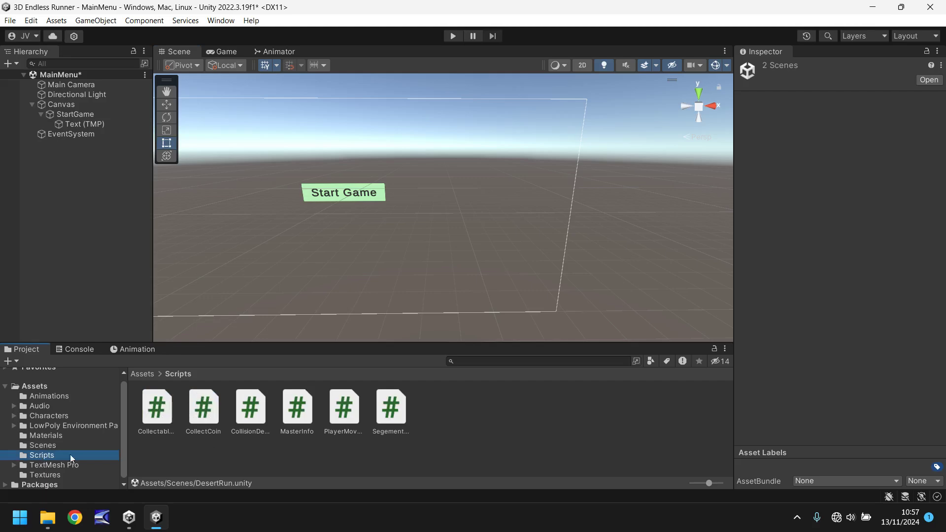
right_click(439, 413)
mouse_move(493, 94)
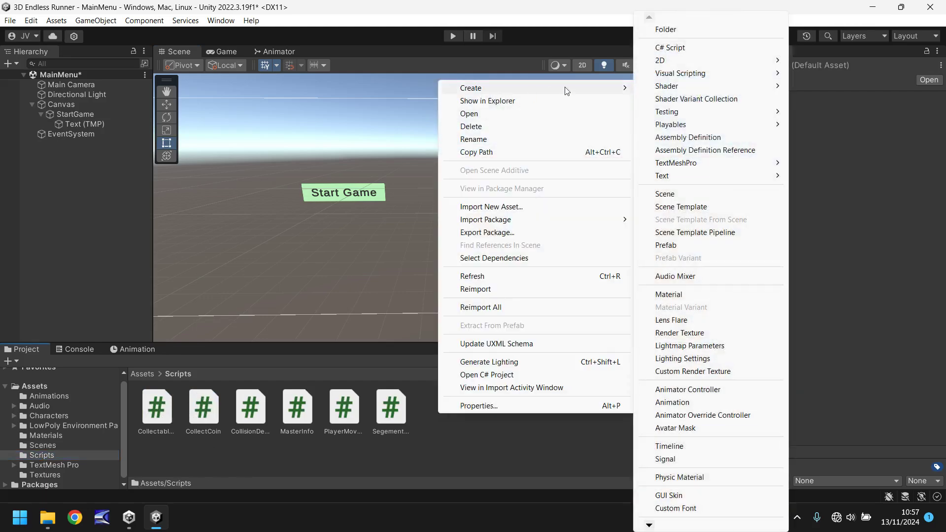
click(683, 48)
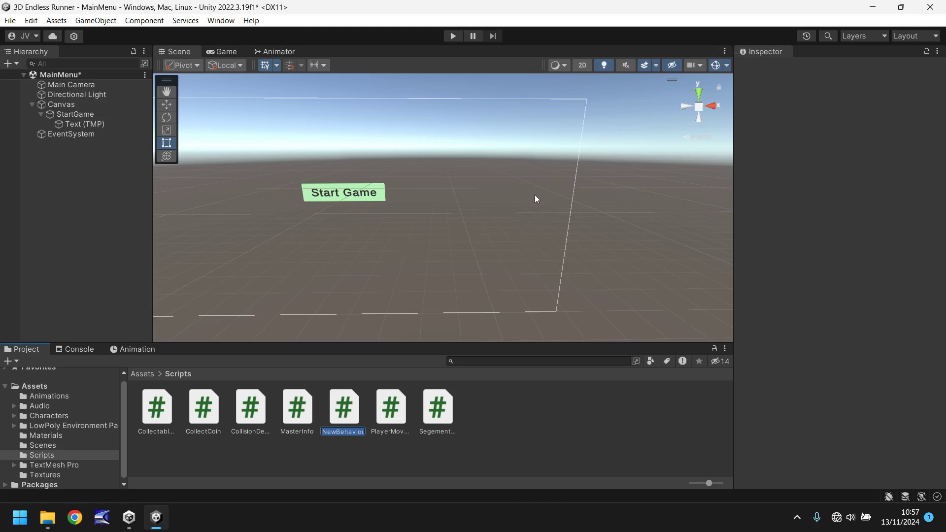
text(MainMe)
text(nuControl)
key(Return)
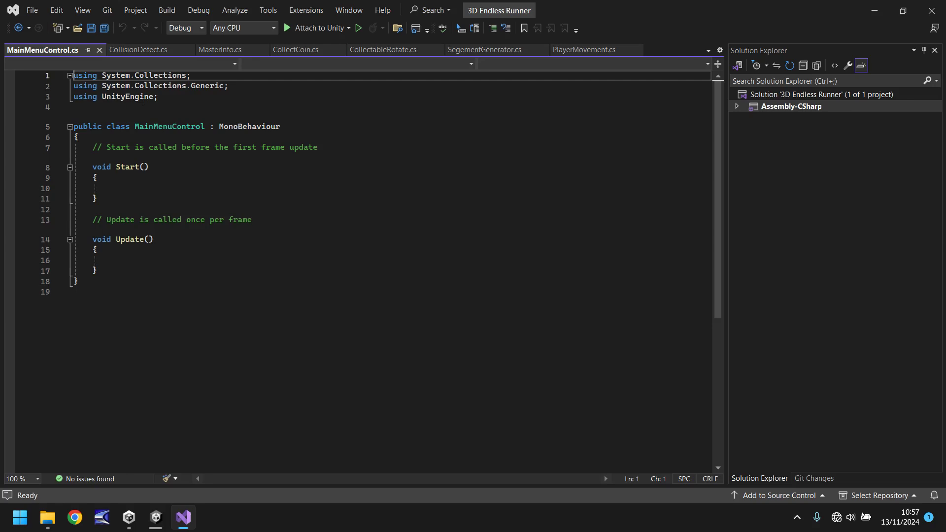
Add 'using UnityEngine.SceneManagement;' below the UnityEngine import line
click(178, 98)
key(Return)
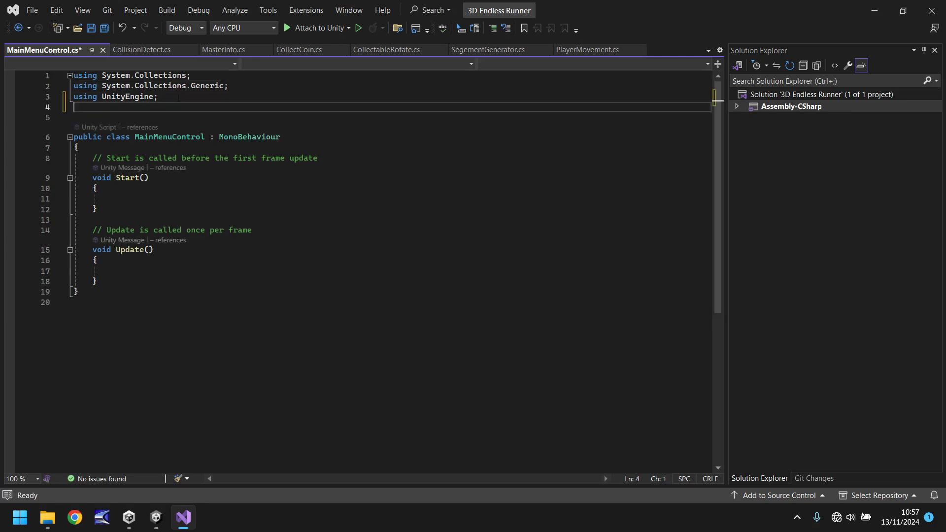
text(using U)
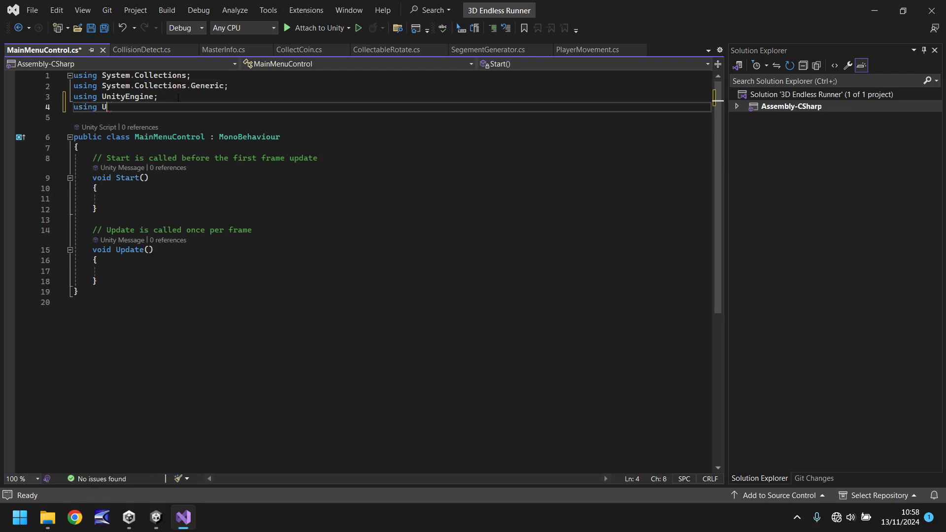
text(nityEngine.)
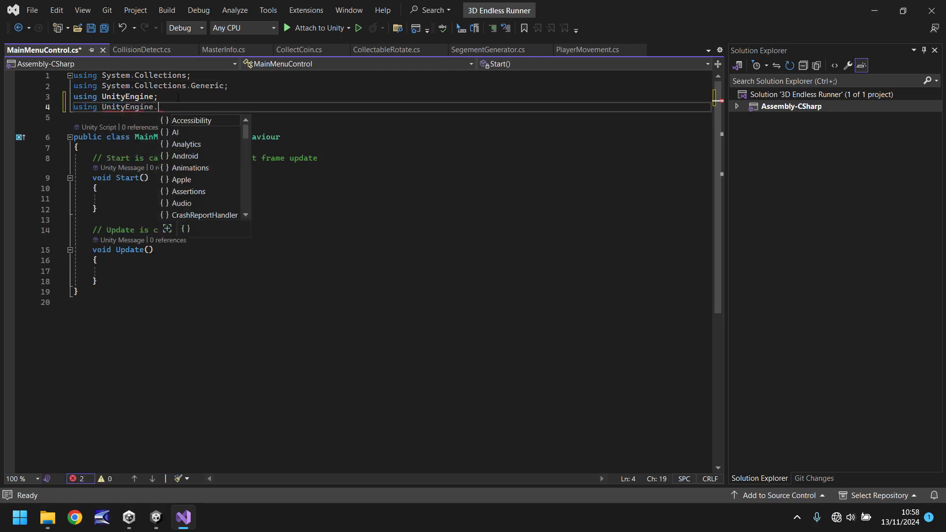
text(SceneManagement;)
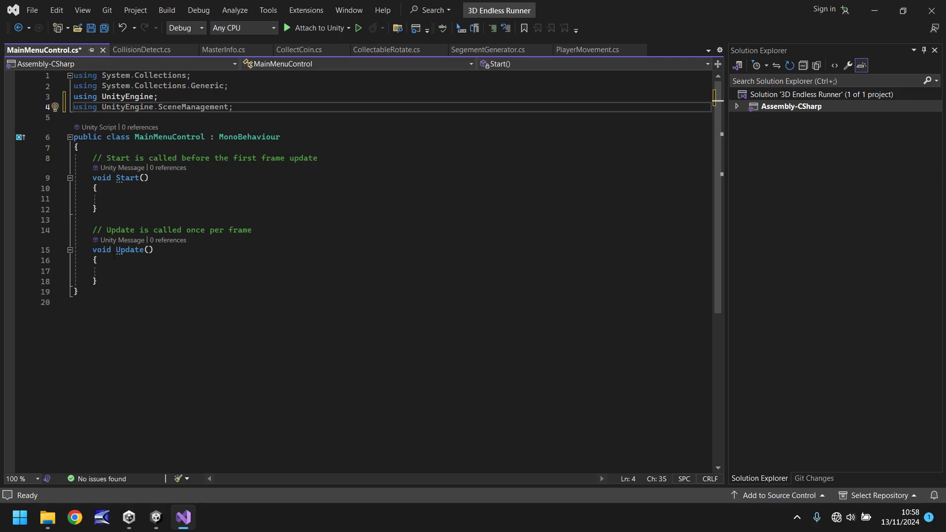
Delete the default template comments above the Update and Start methods
mouse_move(129, 255)
drag(253, 230, 37, 235)
key(BackSpace)
key(BackSpace)
drag(318, 158, 57, 162)
key(BackSpace)
key(BackSpace)
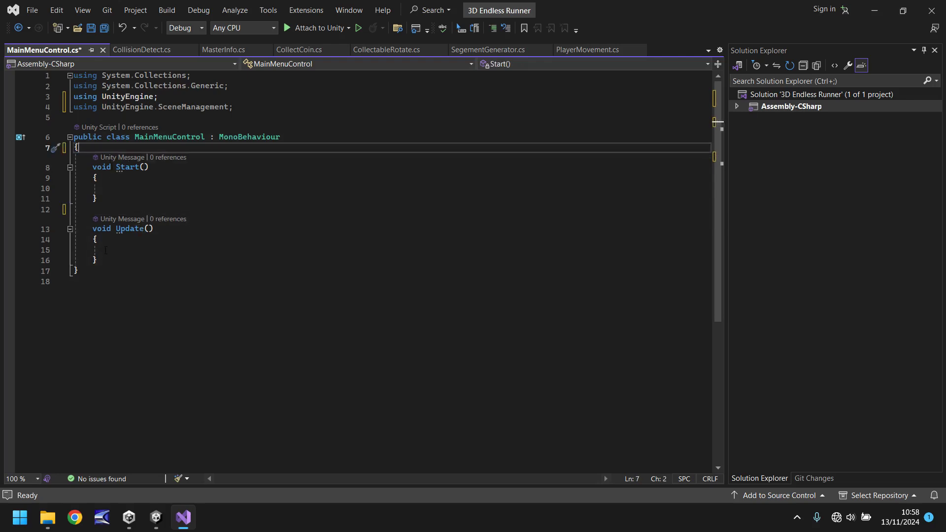
click(115, 258)
Write a public StartGame method calling SceneManager.LoadScene(1) and save MainMenuControl.cs
key(Return)
key(Return)
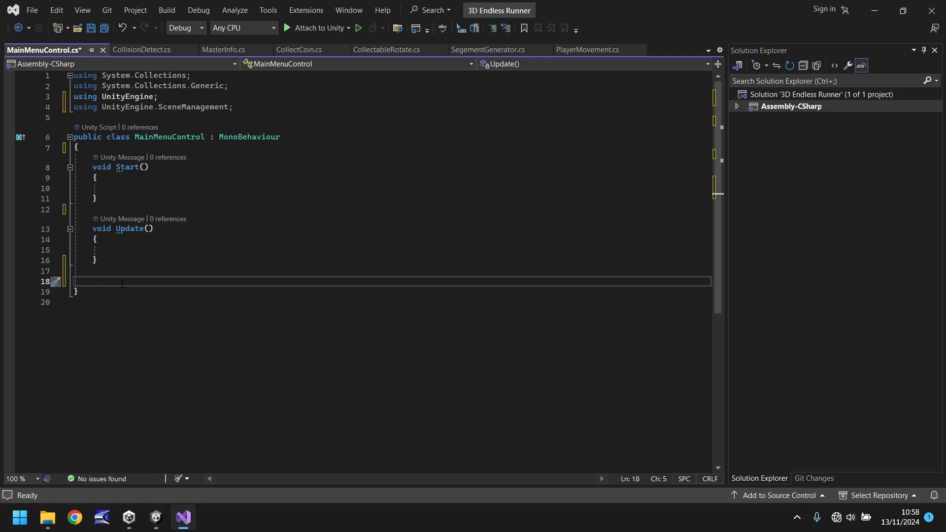
text(public voi)
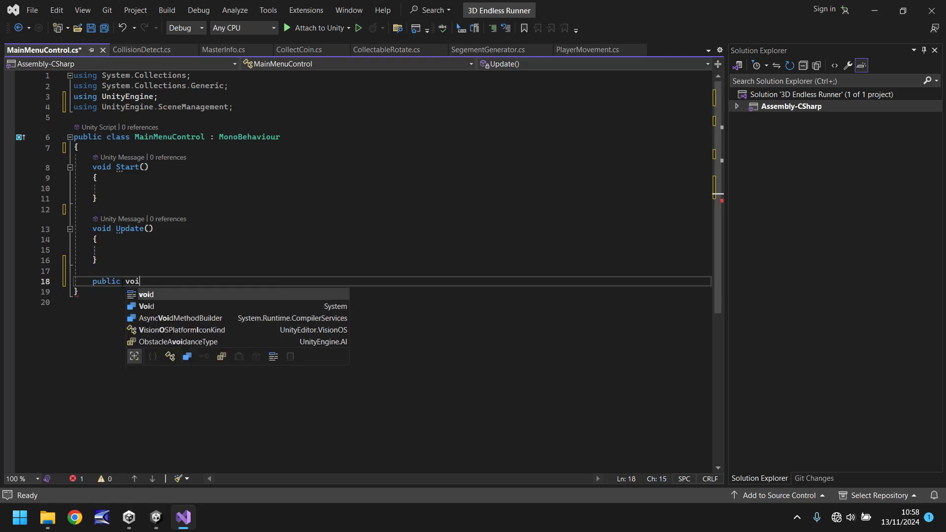
text(d StartGam)
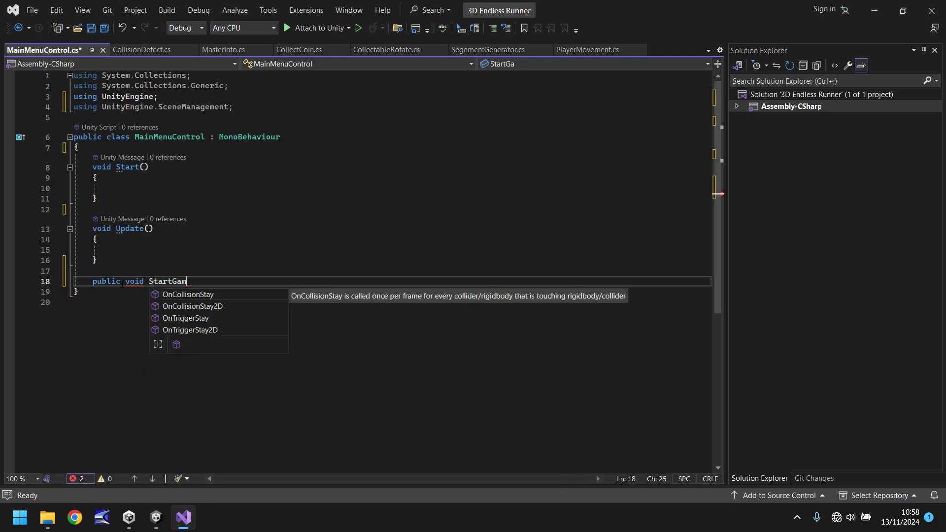
text(e() {)
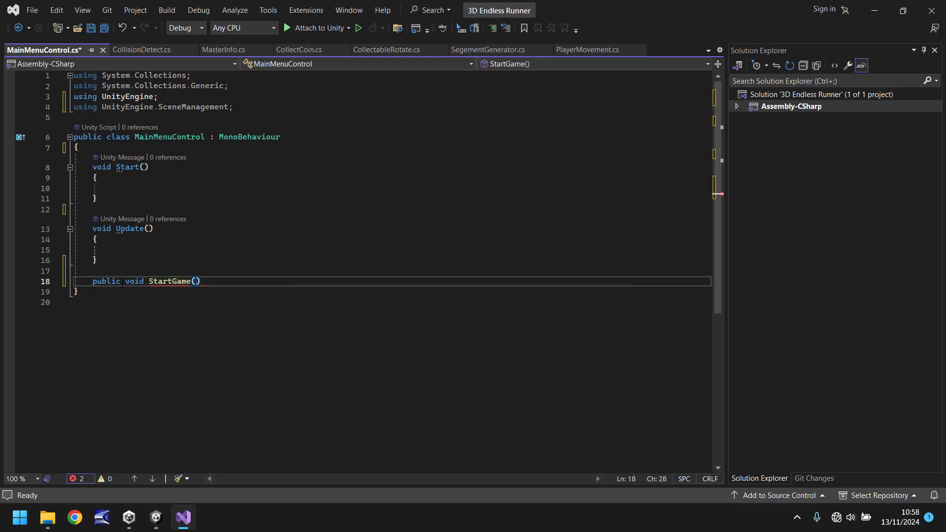
key(Return)
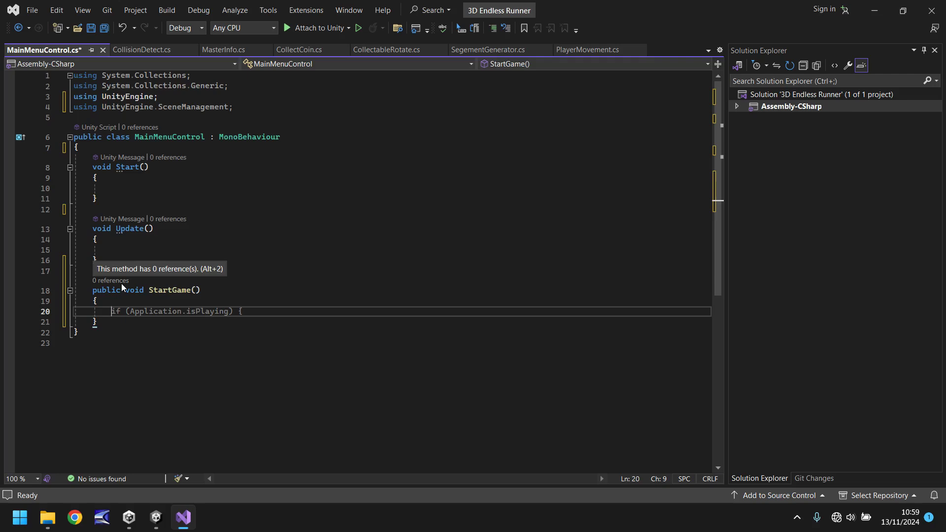
text(Scene)
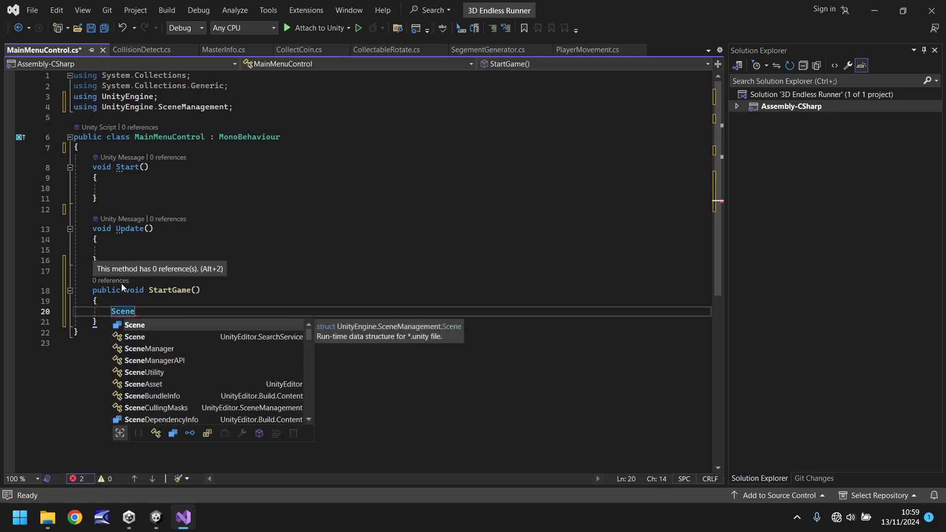
text(Manager)
key(Escape)
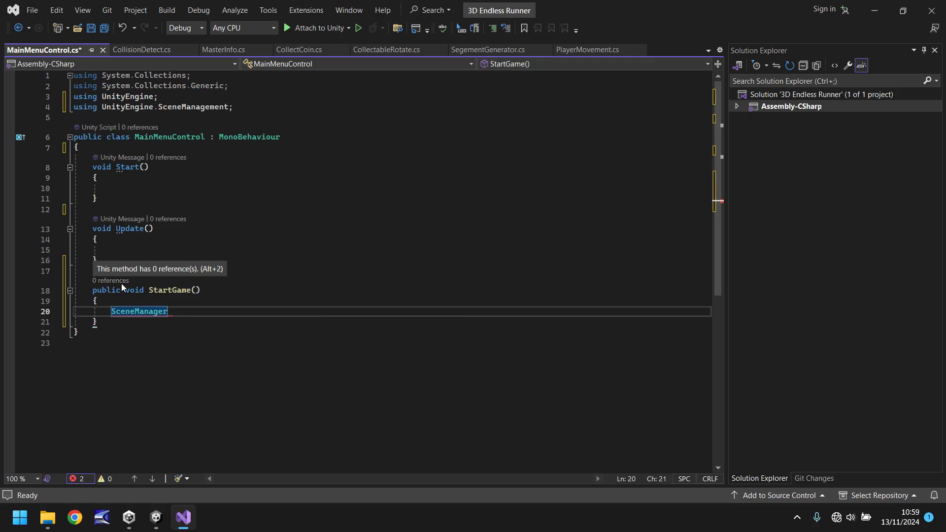
text(.LoadScene)
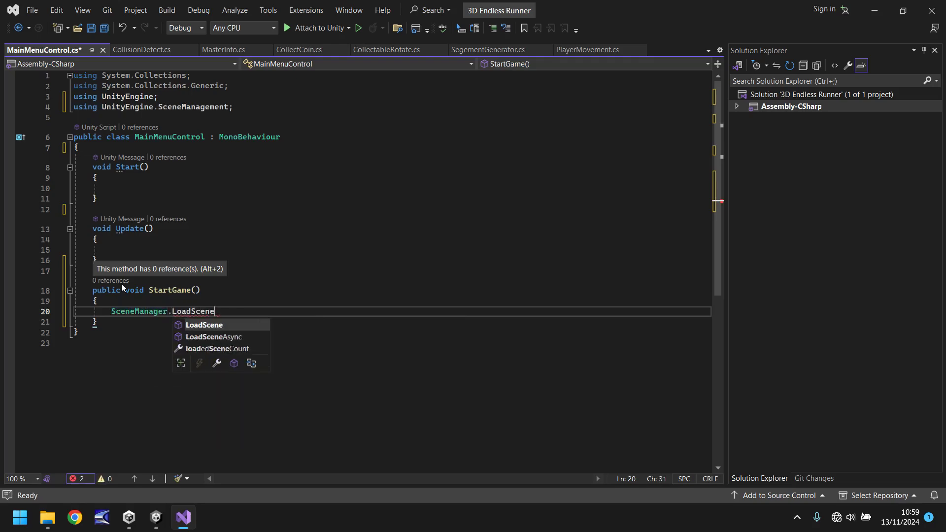
text((1))
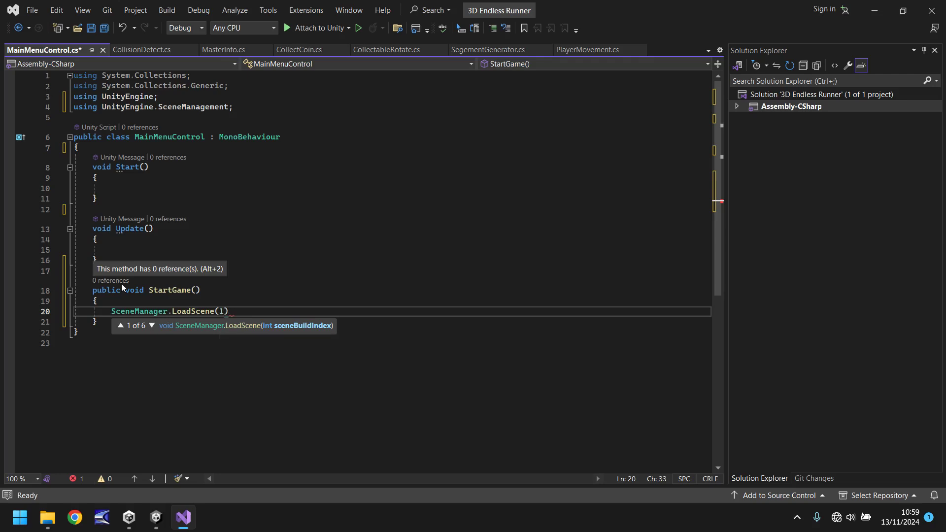
text(;)
key(ctrl+s)
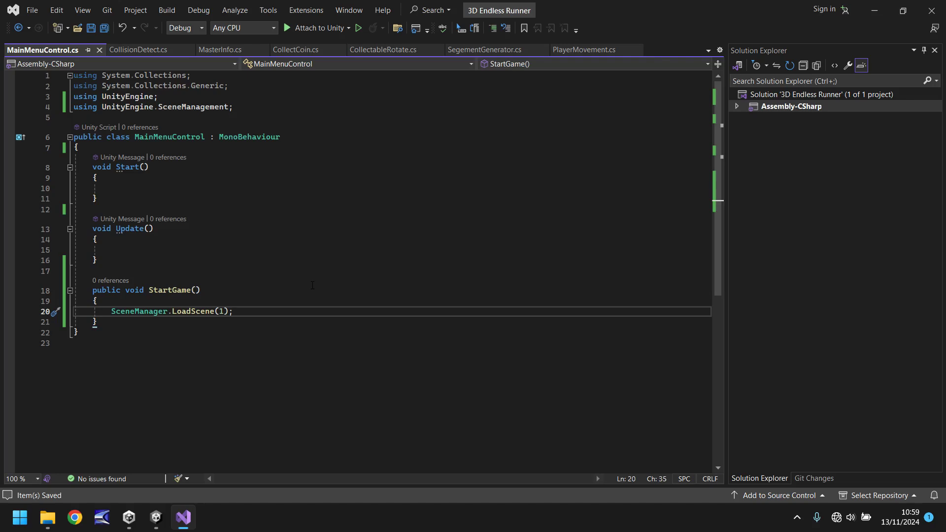
Create an empty MainMenuControls object and drop the MainMenuControl script onto it in the Hierarchy
click(155, 515)
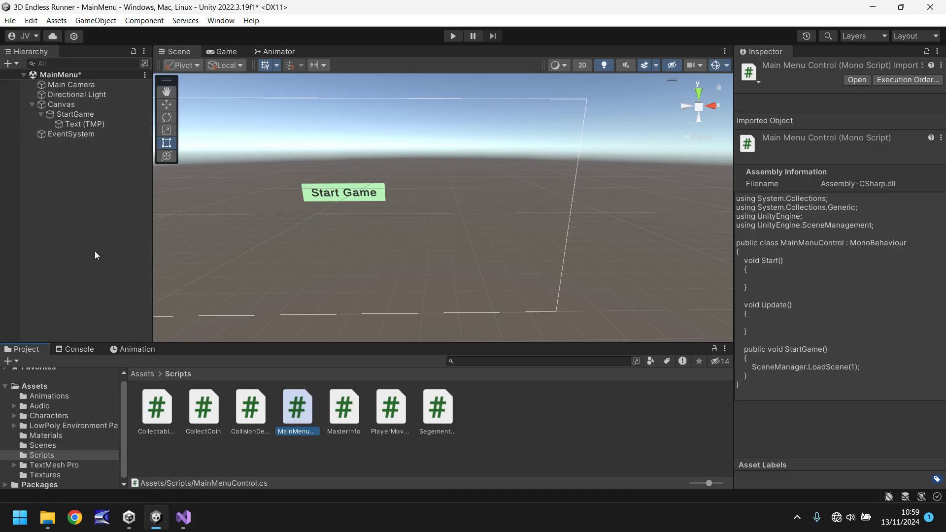
click(96, 21)
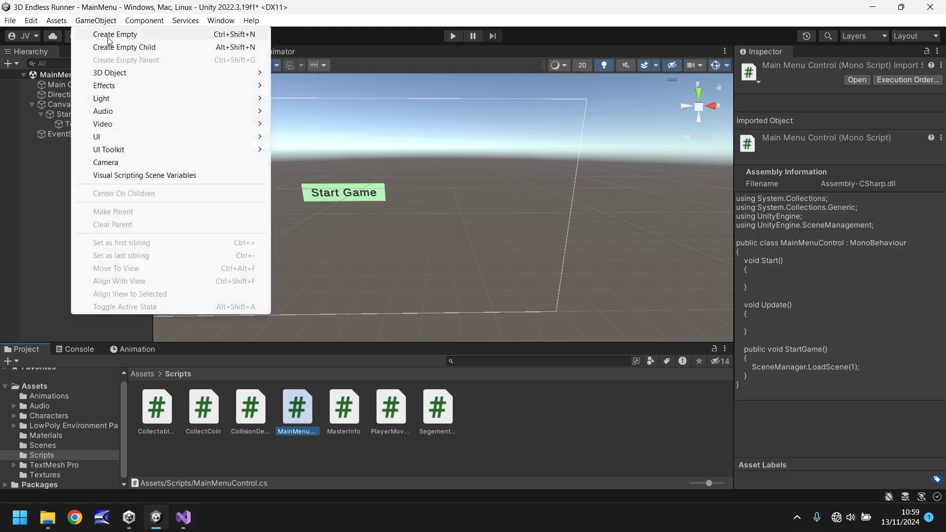
click(109, 35)
text(Mai)
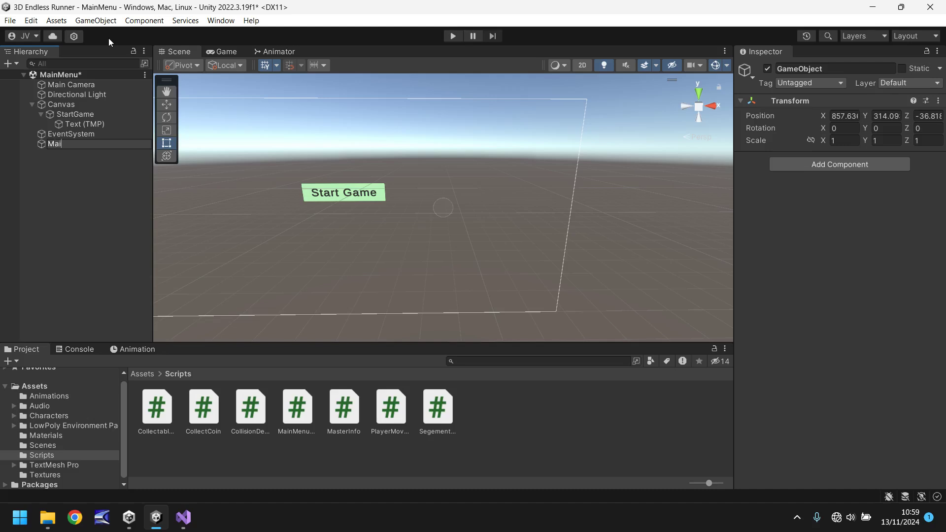
text(nMenuControls)
key(Return)
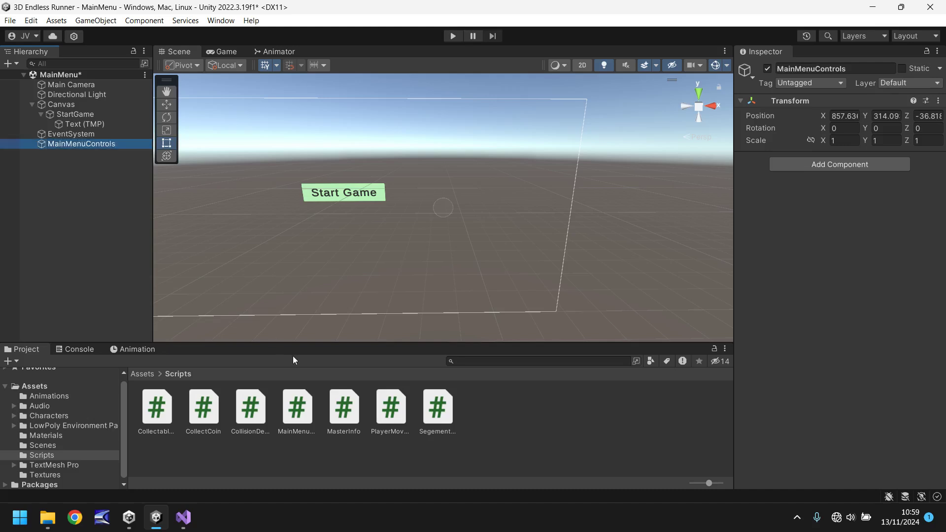
drag(299, 410, 68, 143)
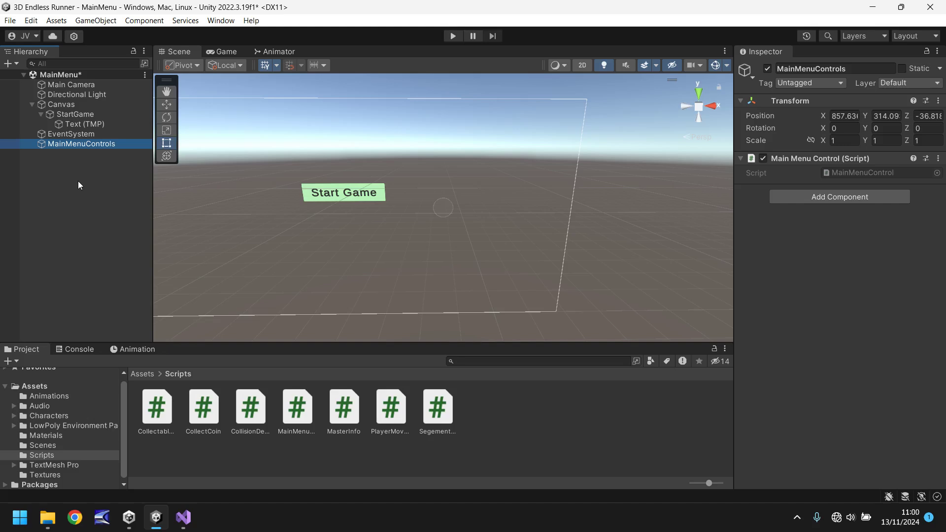
Add an On Click event to StartGame targeting MainMenuControls and calling MainMenuControl.StartGame ()
click(73, 116)
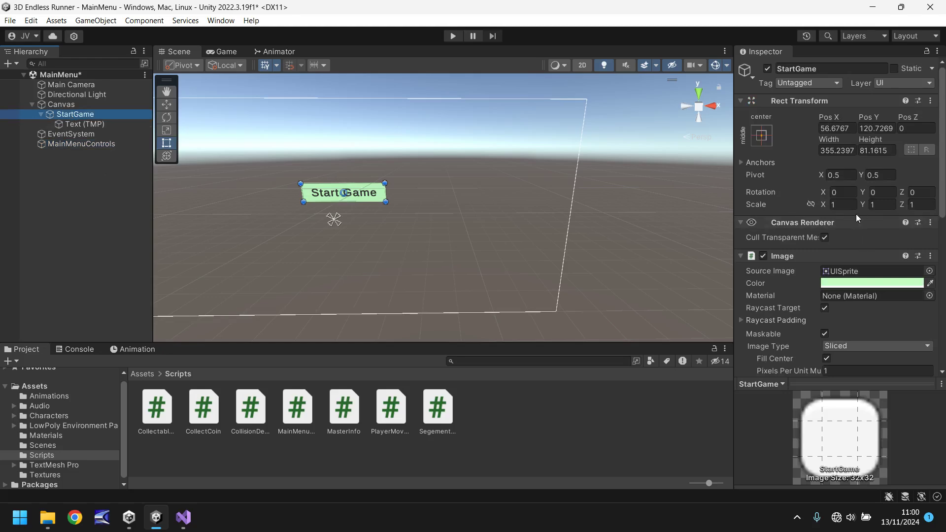
scroll(851, 217, down, 10)
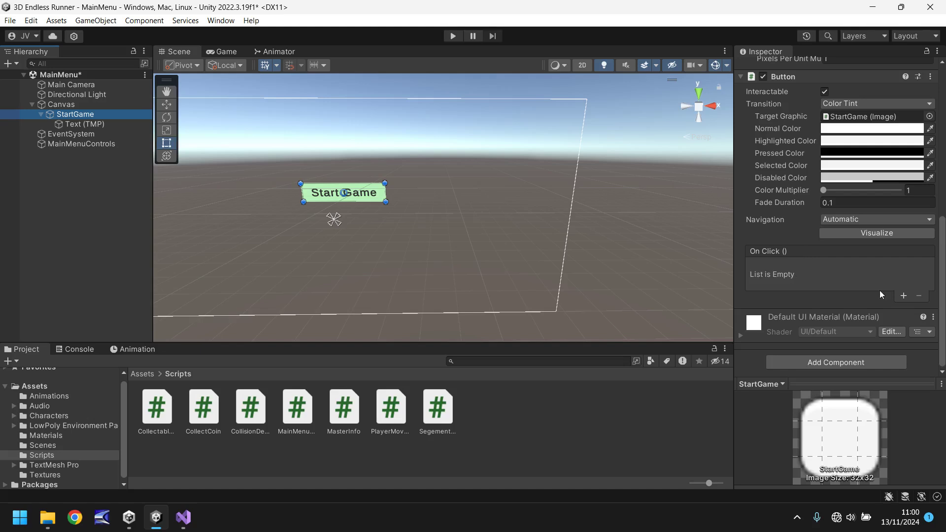
click(903, 295)
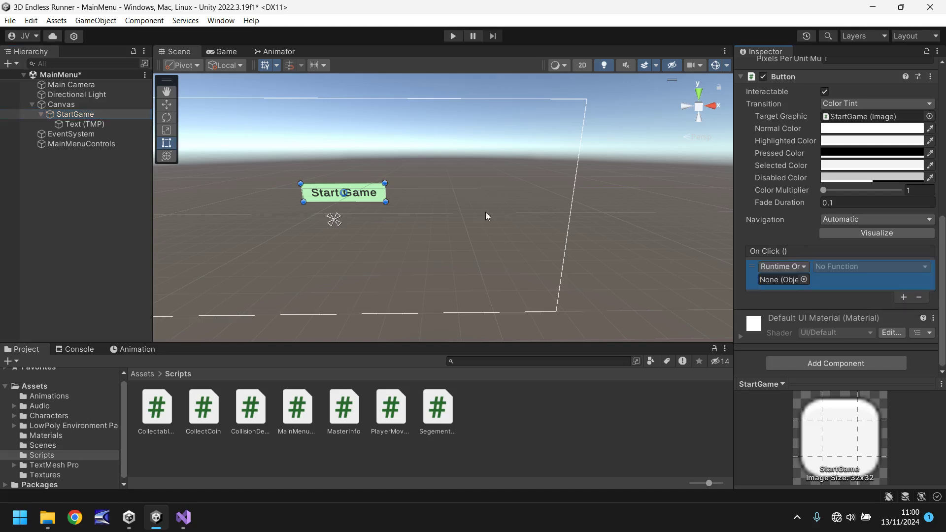
drag(54, 143, 773, 280)
click(914, 269)
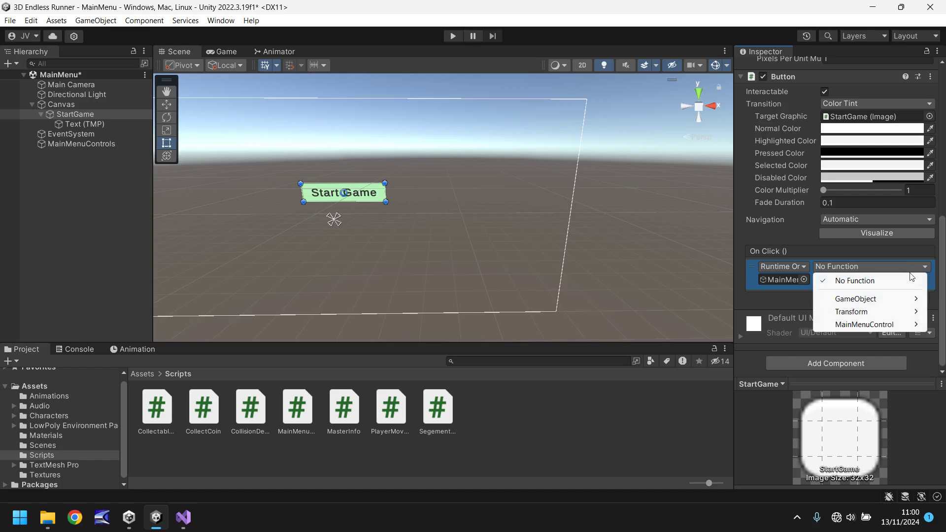
mouse_move(869, 324)
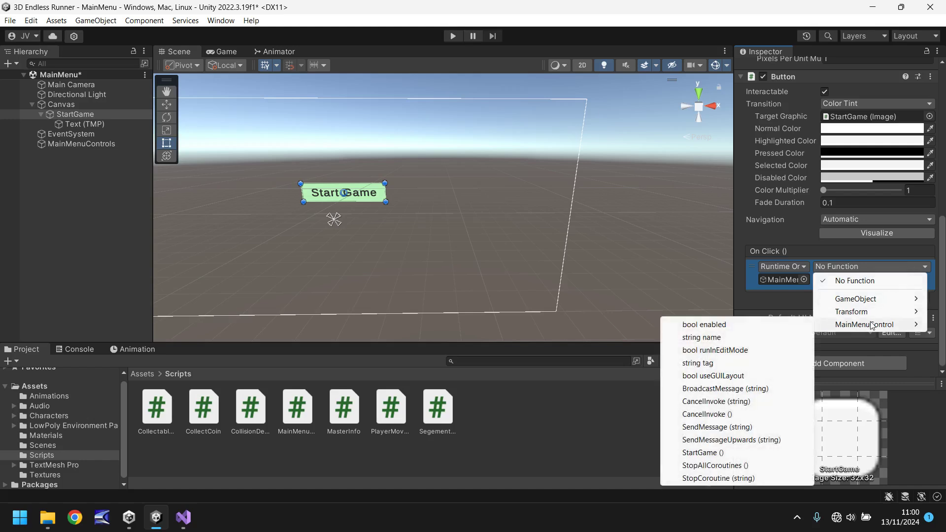
click(704, 452)
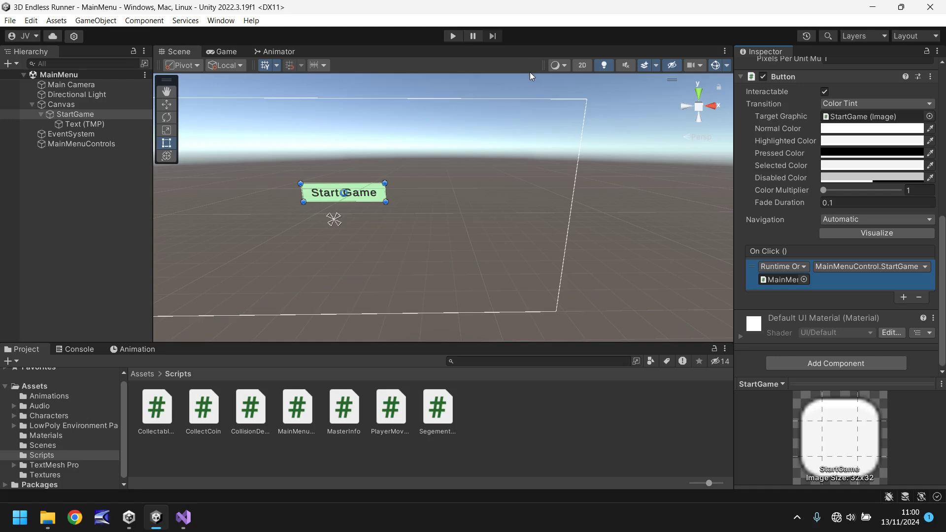
click(448, 36)
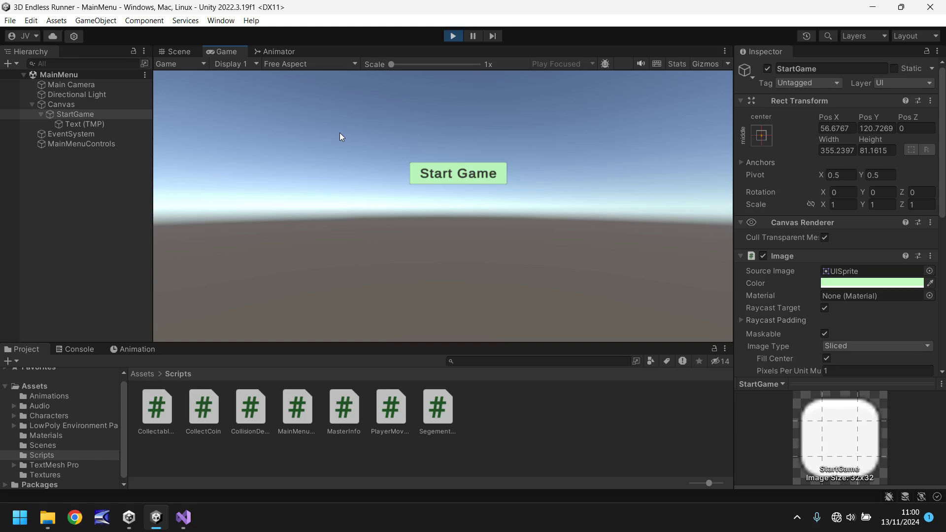
click(454, 178)
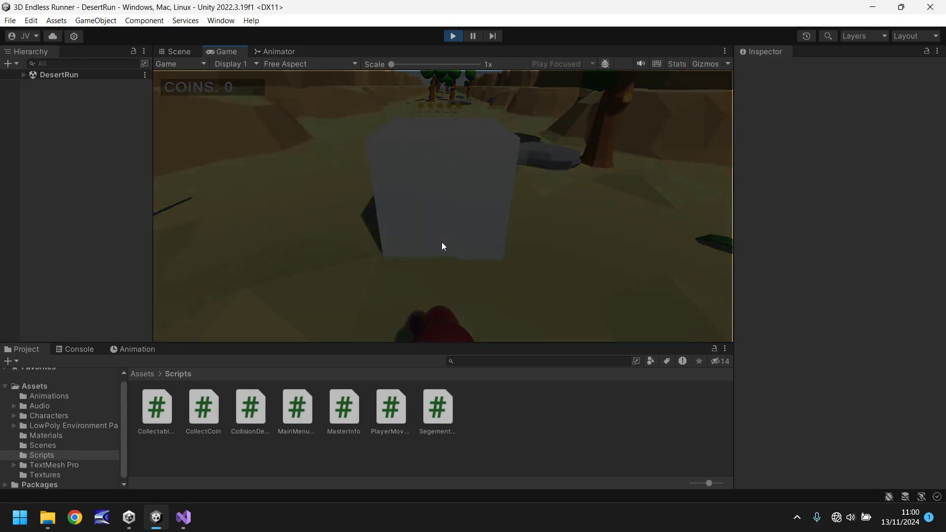
key(ctrl+p)
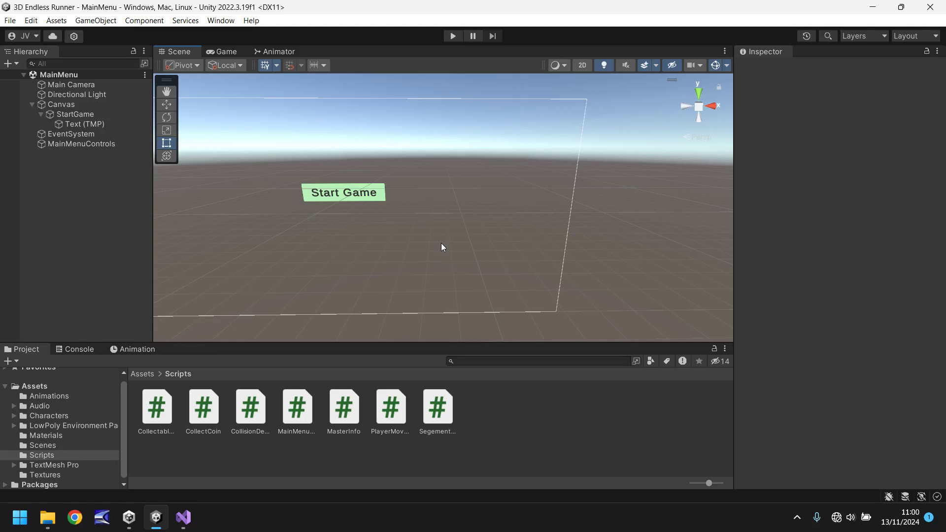
Open the DesertRun scene and select its LevelControls object
click(50, 446)
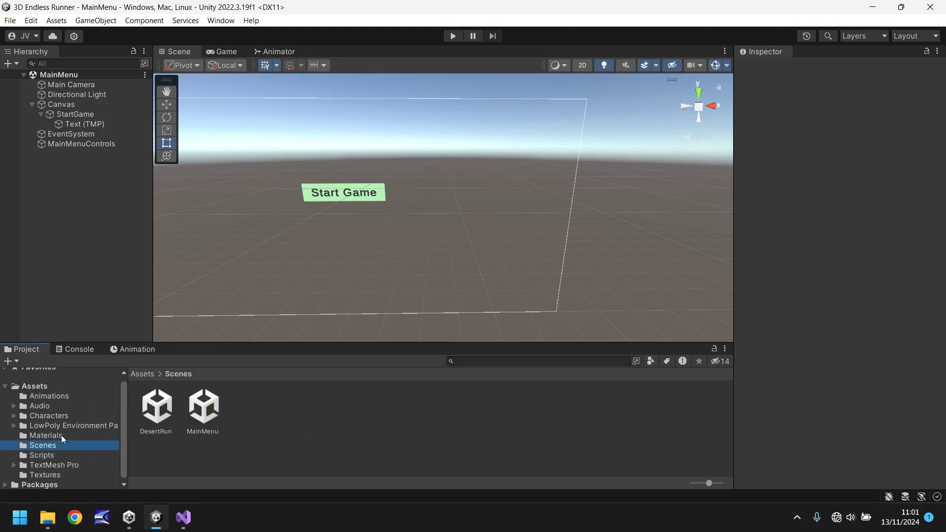
double_click(157, 409)
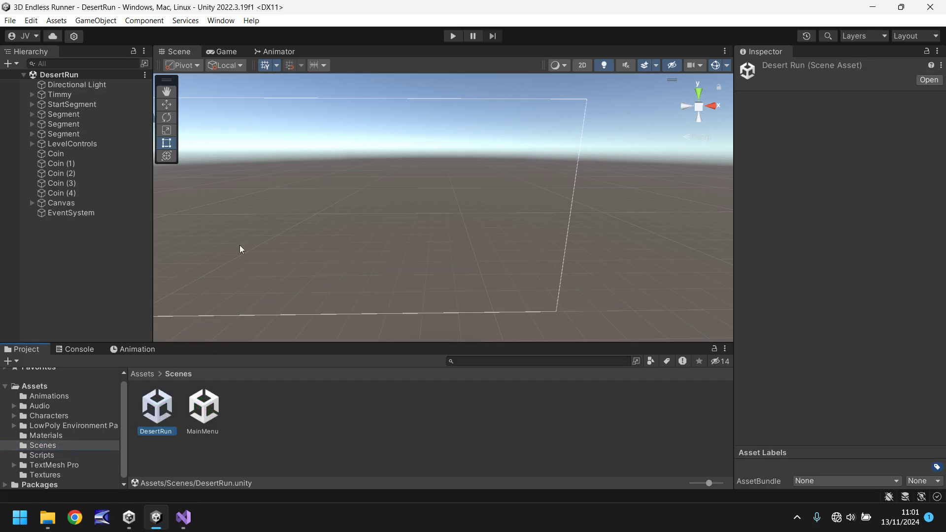
click(61, 144)
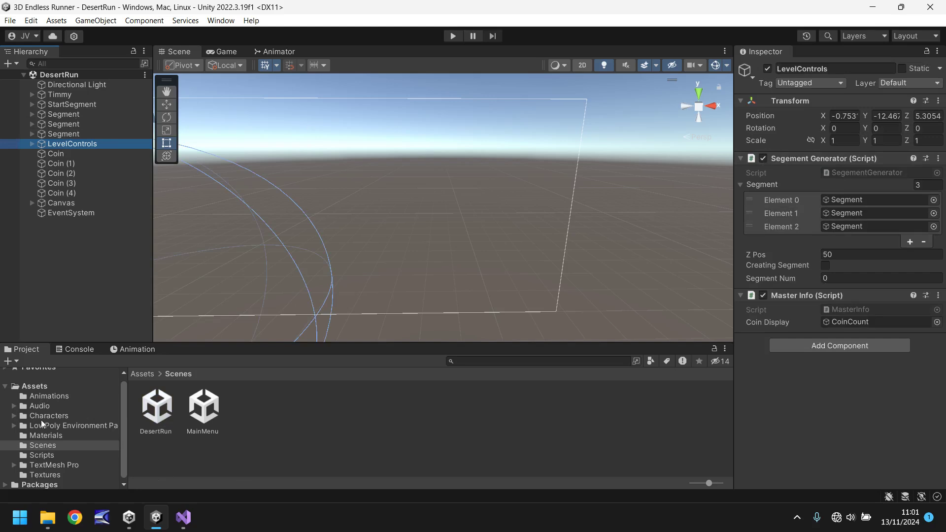
Open the CollisionDetect script from the Scripts folder in Visual Studio
click(43, 455)
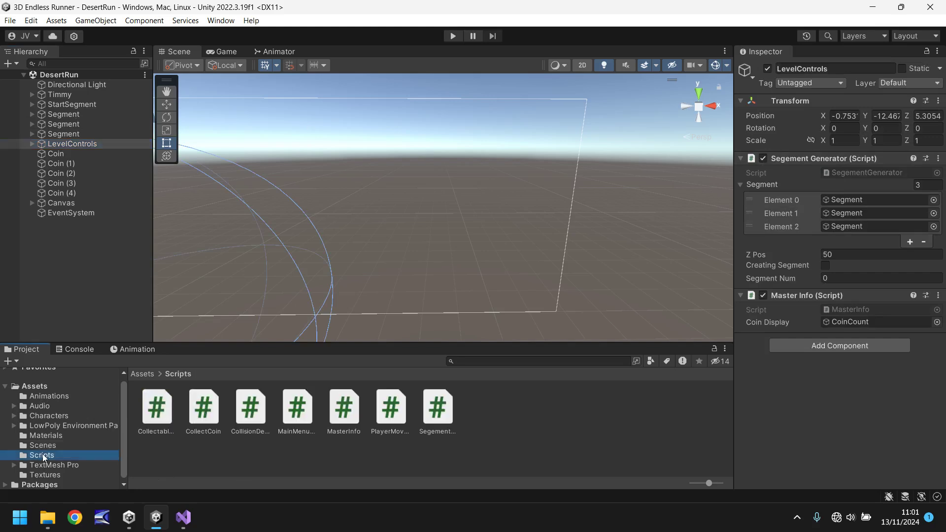
click(250, 413)
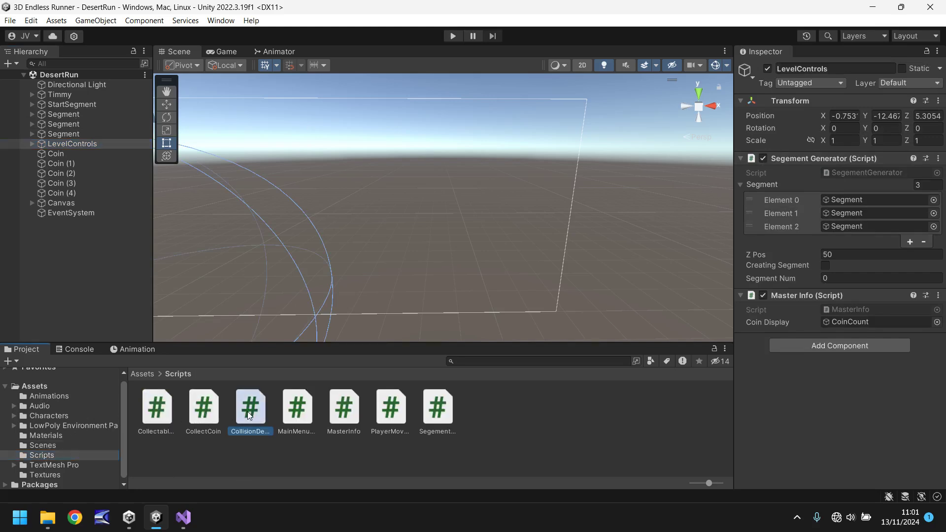
double_click(252, 415)
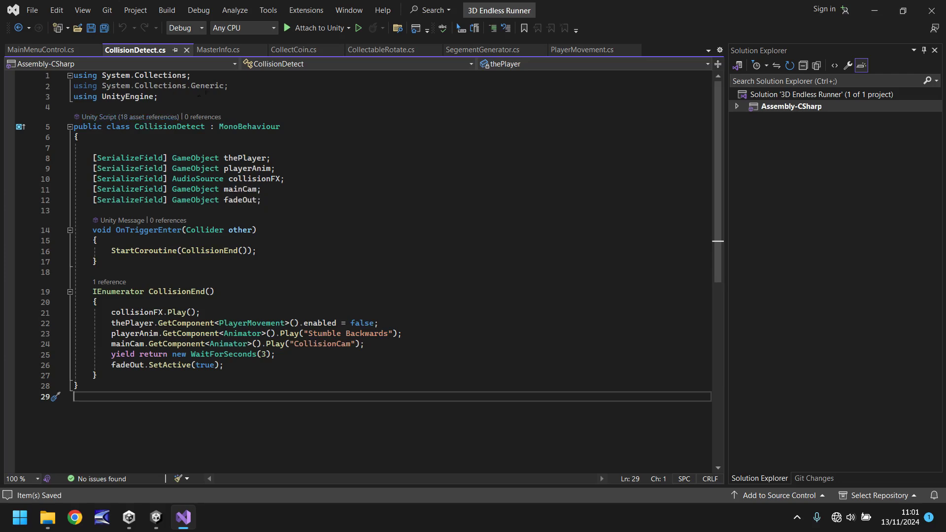
Add a using UnityEngine.SceneManagement line as line 4 of CollisionDetect
click(174, 96)
key(Return)
text(usingUnityE)
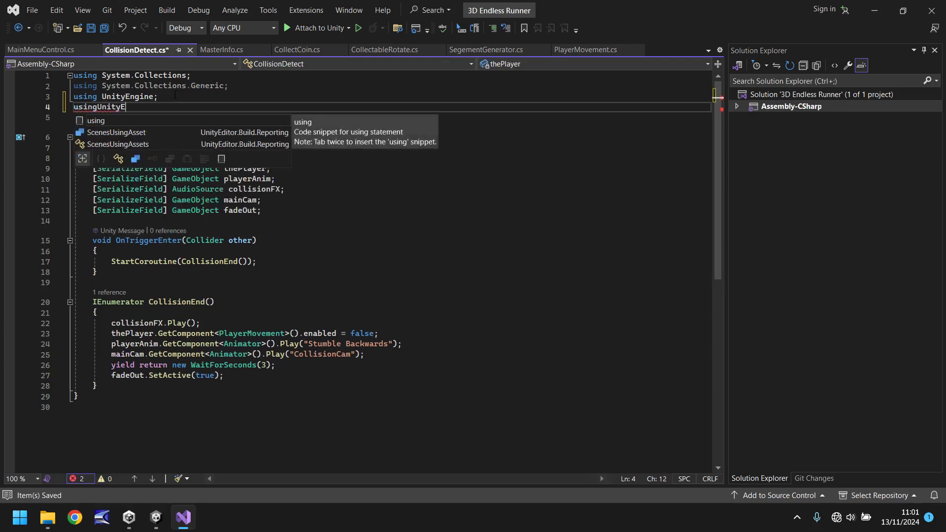
text(y)
key(BackSpace)
key(BackSpace)
key(BackSpace)
key(BackSpace)
key(BackSpace)
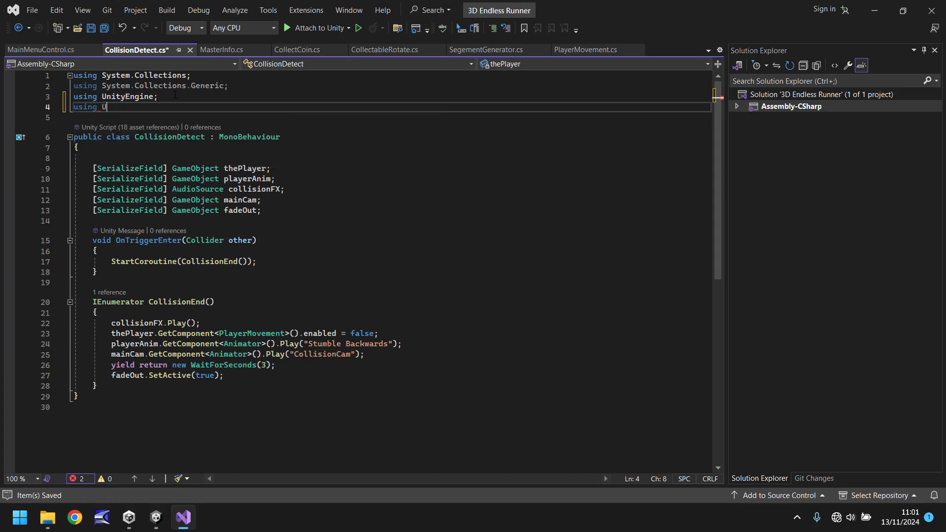
text(UnityEngine)
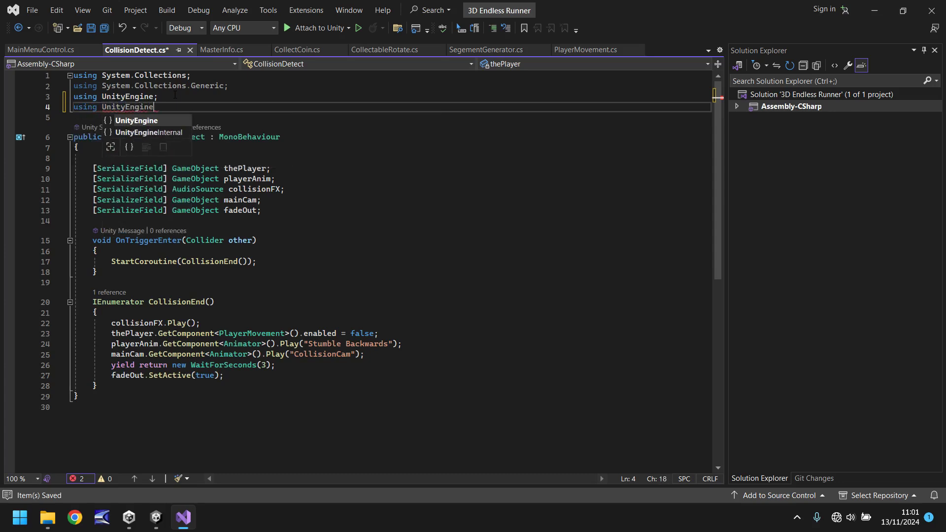
text(.Sce)
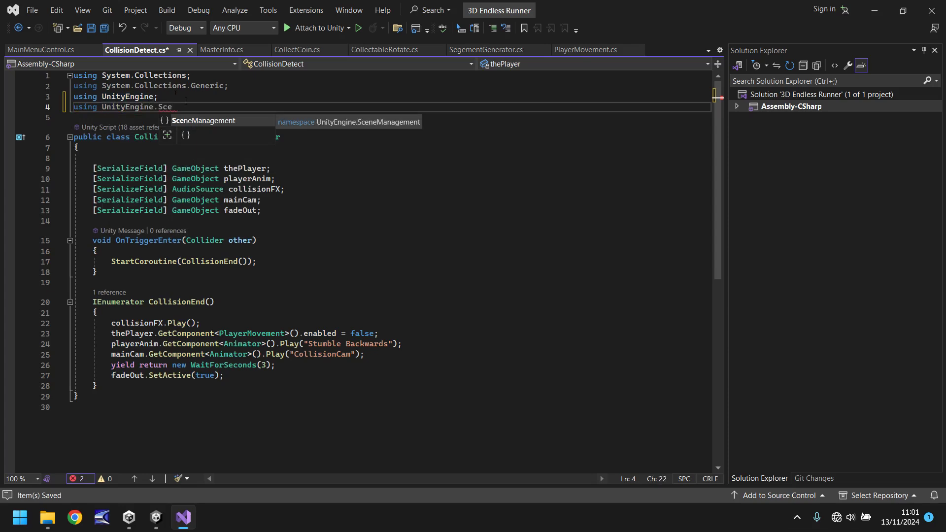
key(Tab)
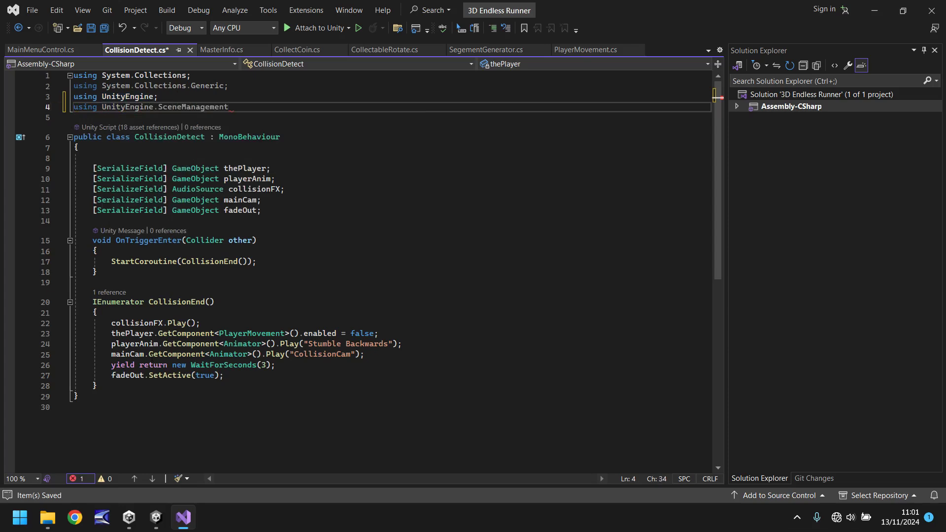
After the fade-out, add WaitForSeconds(3) and SceneManager.LoadScene(0), then save the script
click(249, 376)
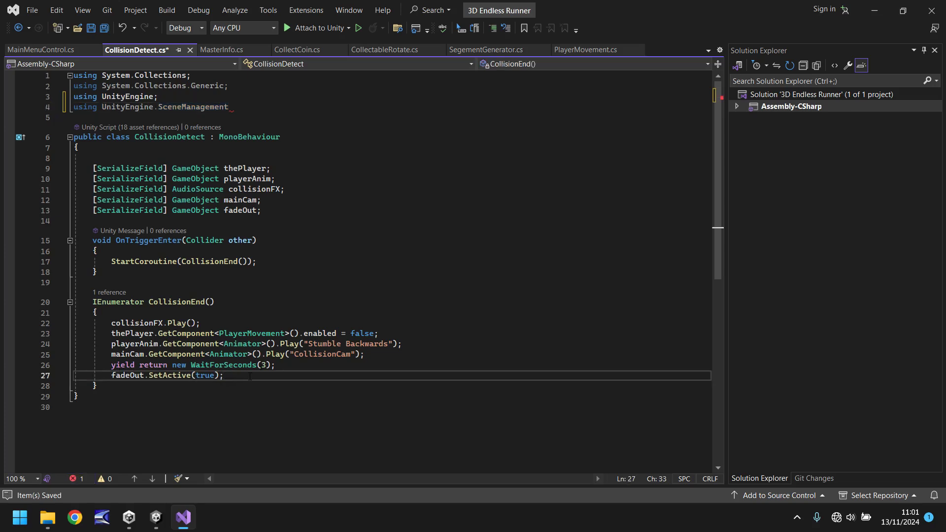
key(Return)
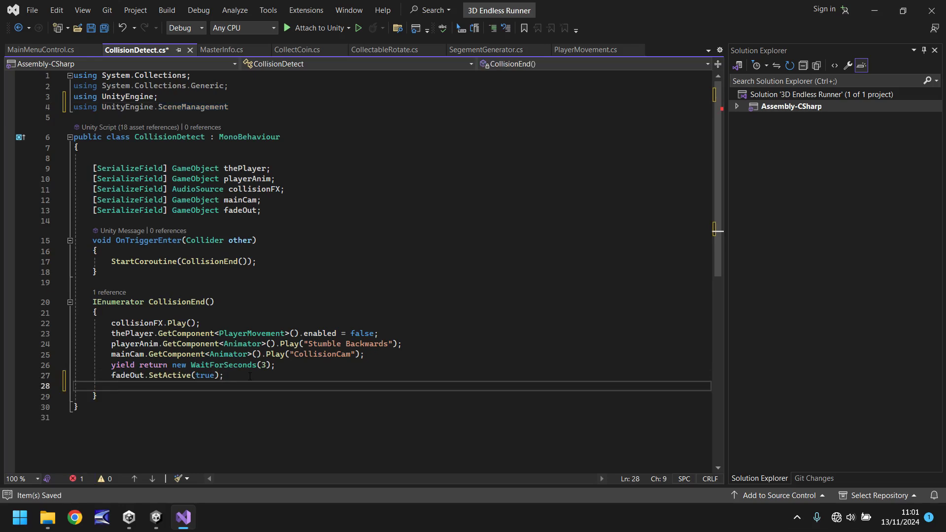
text(yield return n)
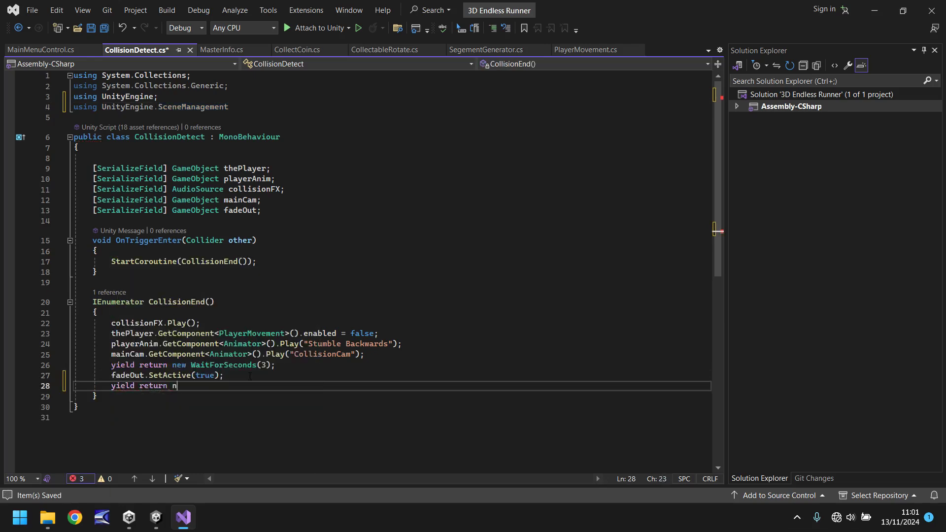
text(ew WaitForS)
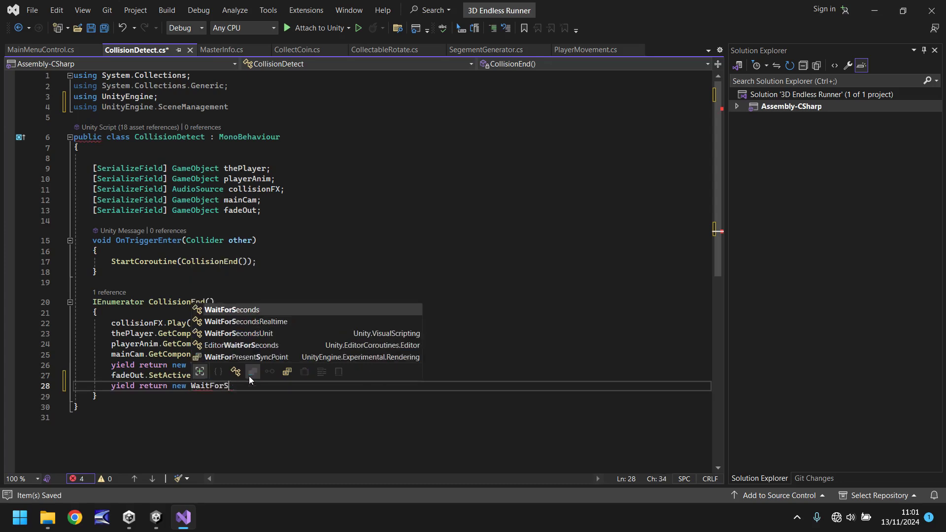
text(econds()
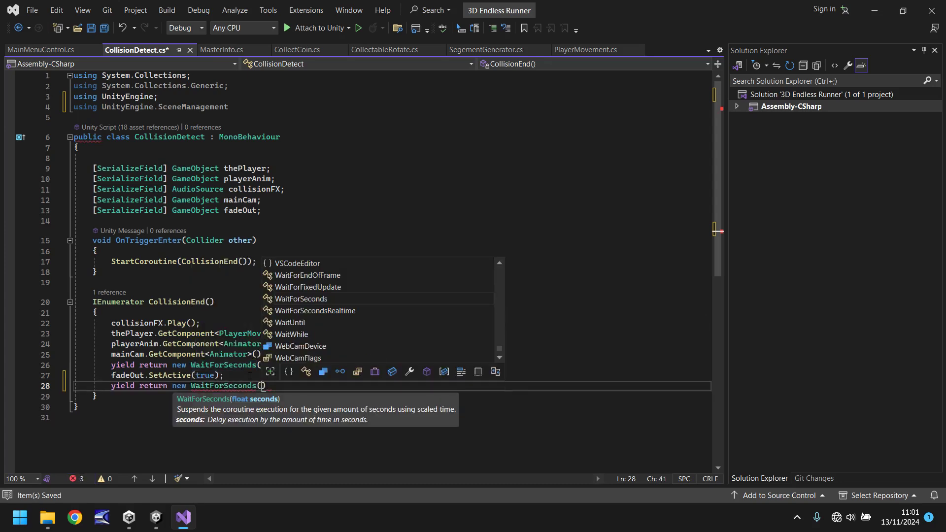
text(3)
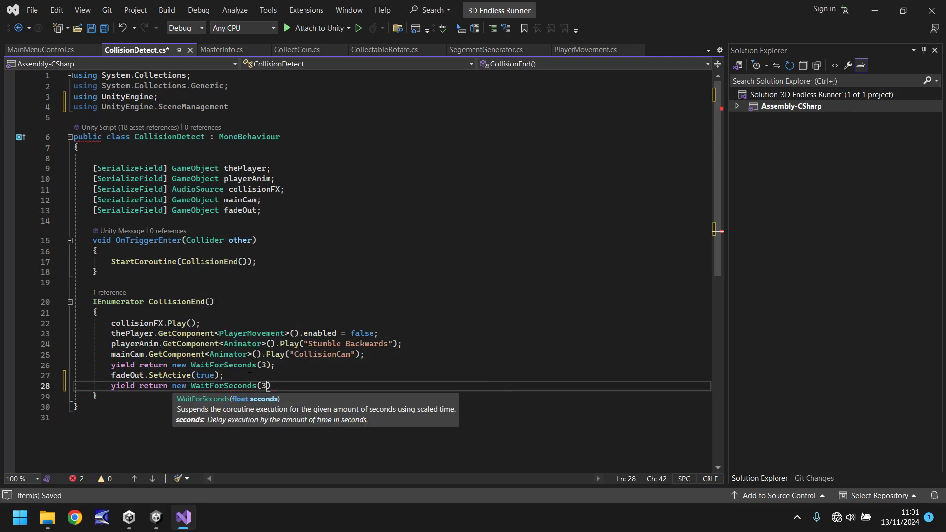
text();)
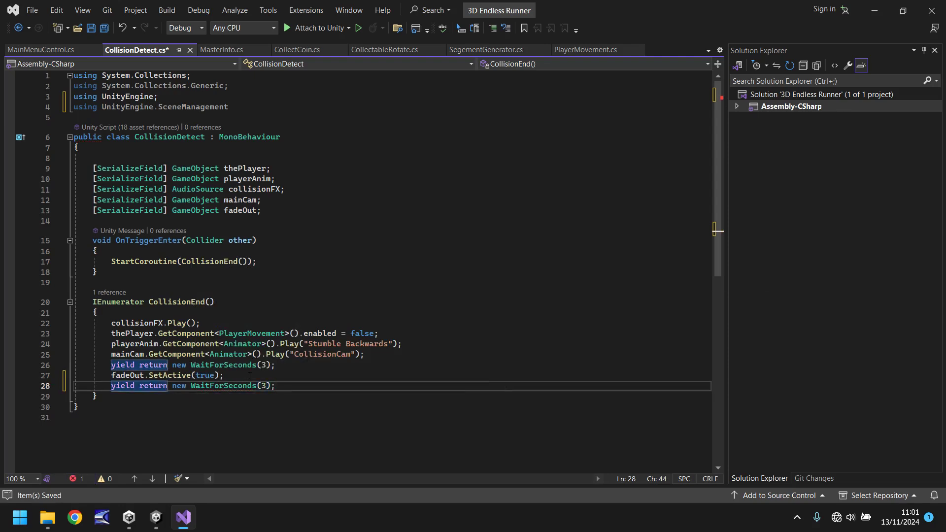
key(Return)
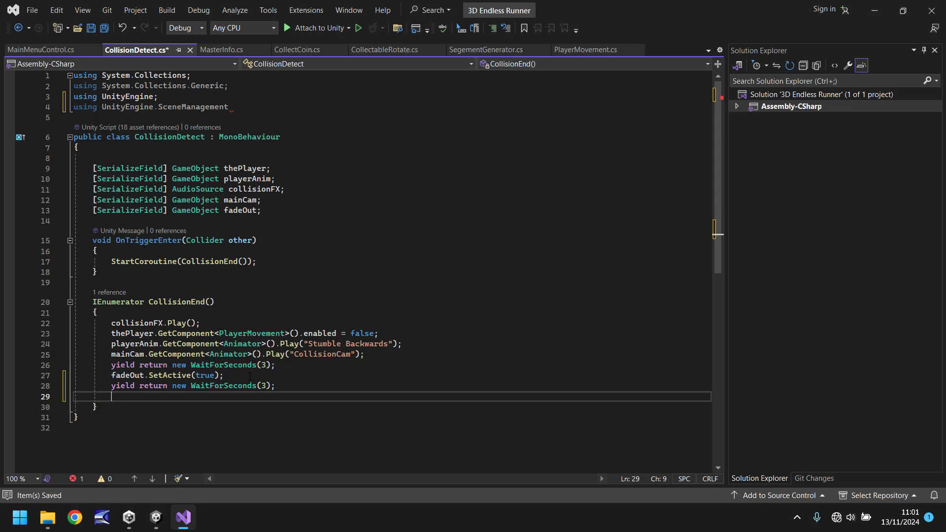
text(Scene)
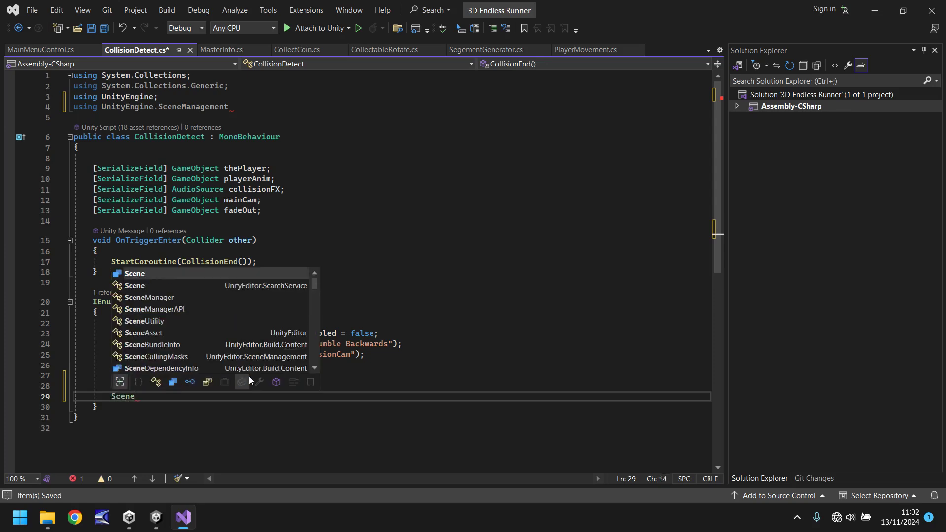
text(Manager.Lo)
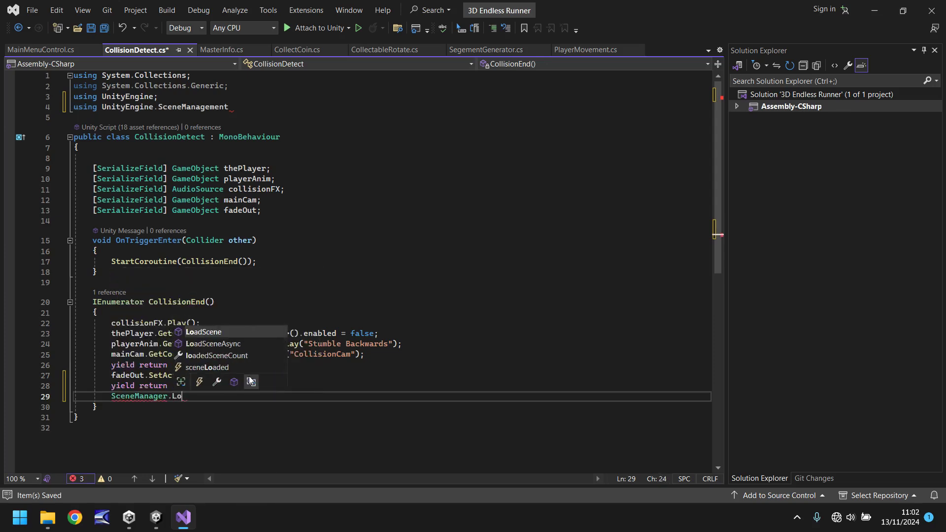
text(adSce)
key(Tab)
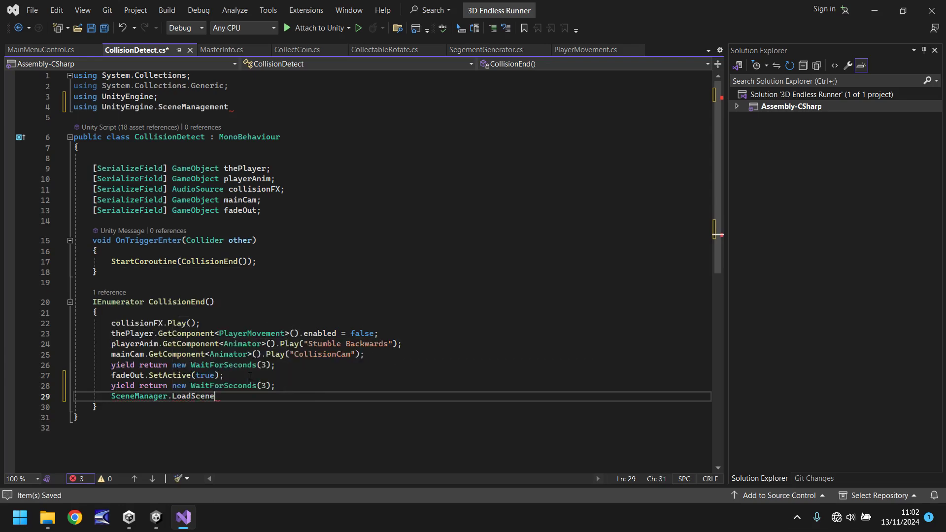
text((0);)
key(ctrl+s)
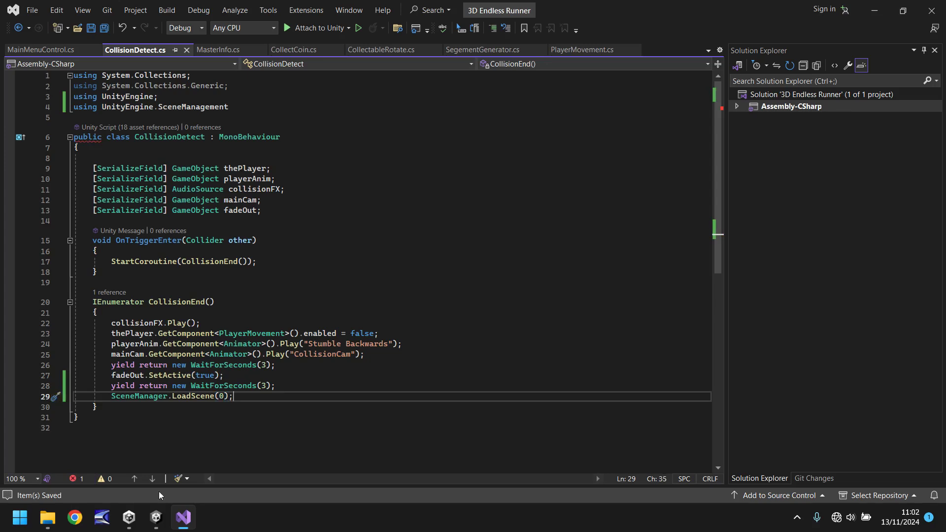
Open the CS1002 error from Unity's Console to jump to CollisionDetect.cs line 4
mouse_move(156, 517)
click(152, 467)
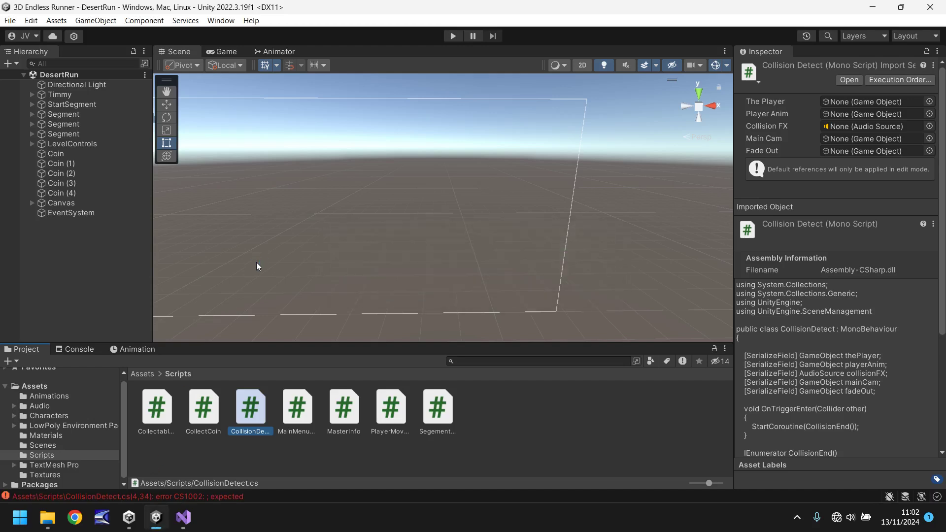
click(75, 349)
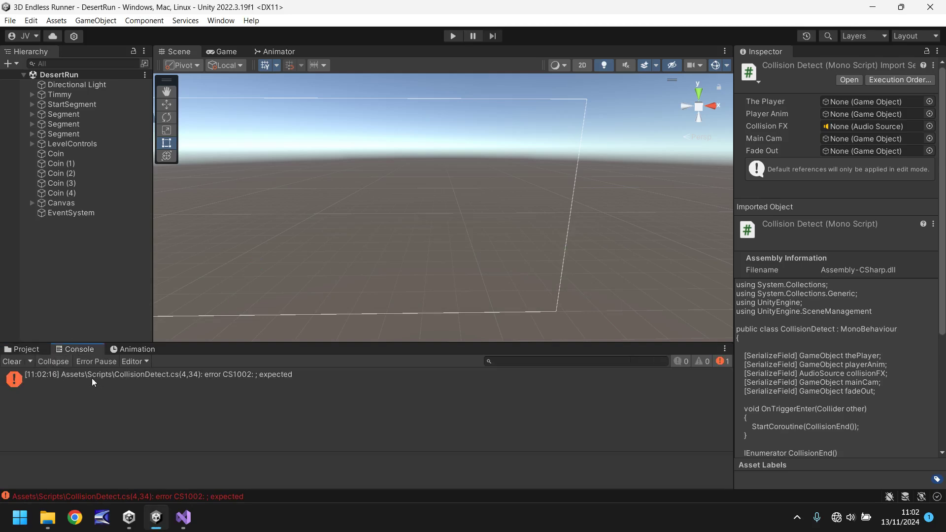
double_click(153, 378)
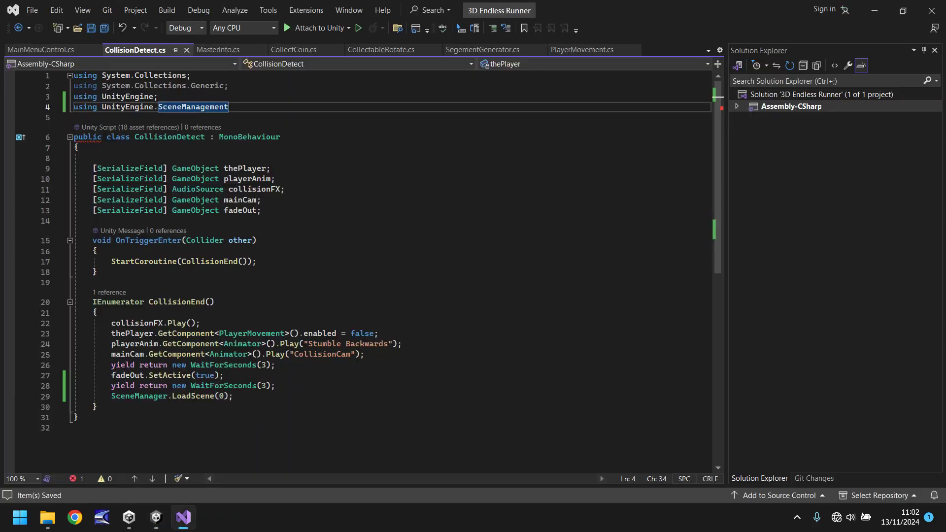
End line 4's SceneManagement using line with a semicolon and save CollisionDetect
text(;)
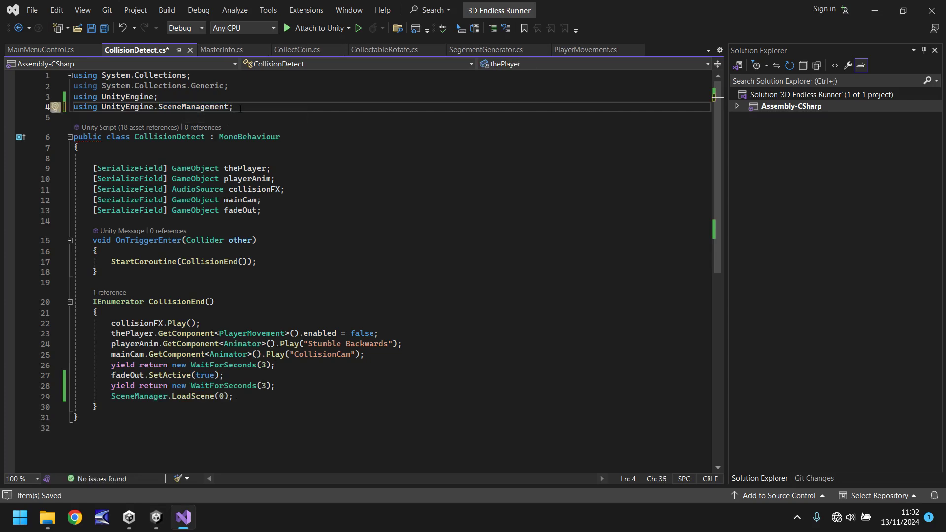
key(ctrl+s)
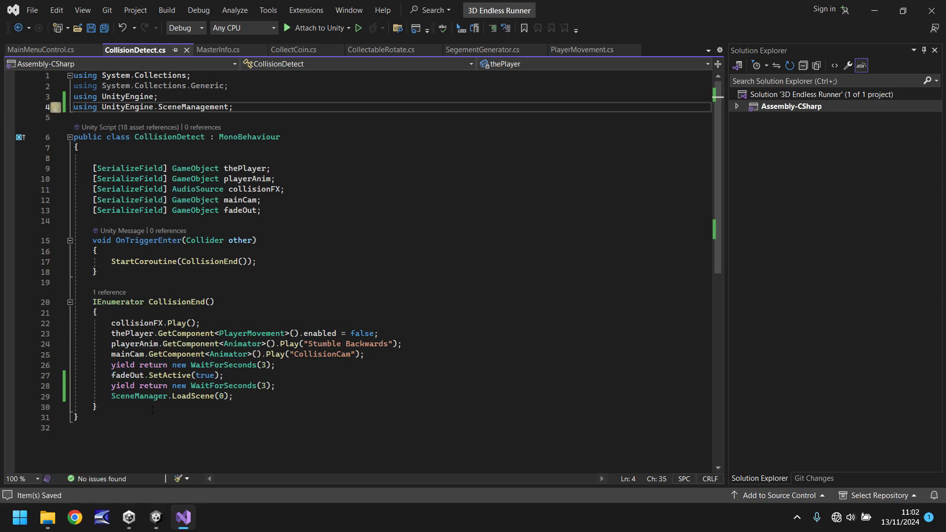
Play the game, choosing Start Game three times as each DesertRun run fades to the menu, then stop
click(159, 525)
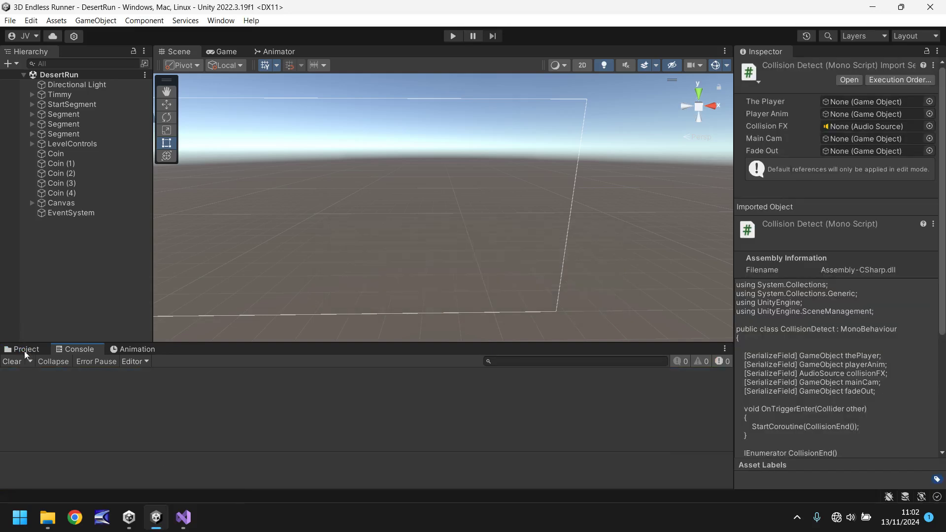
click(19, 351)
click(462, 35)
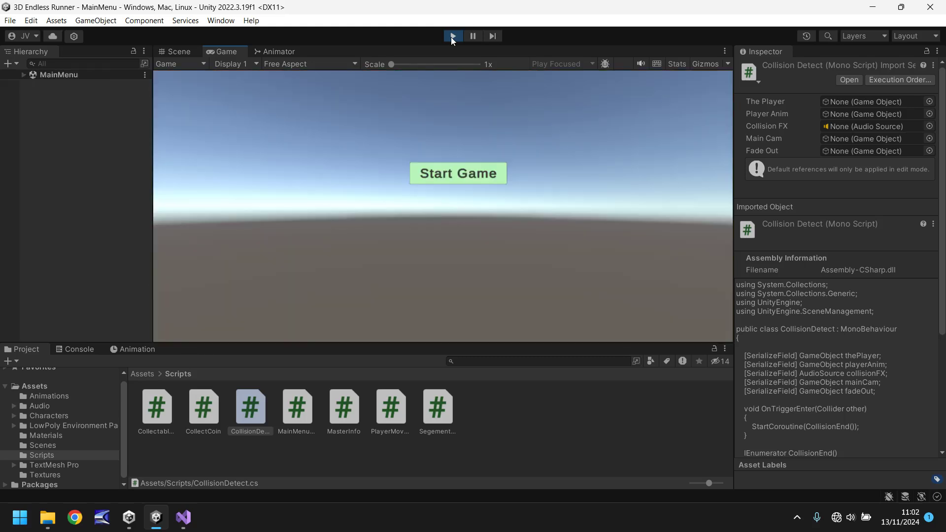
click(455, 178)
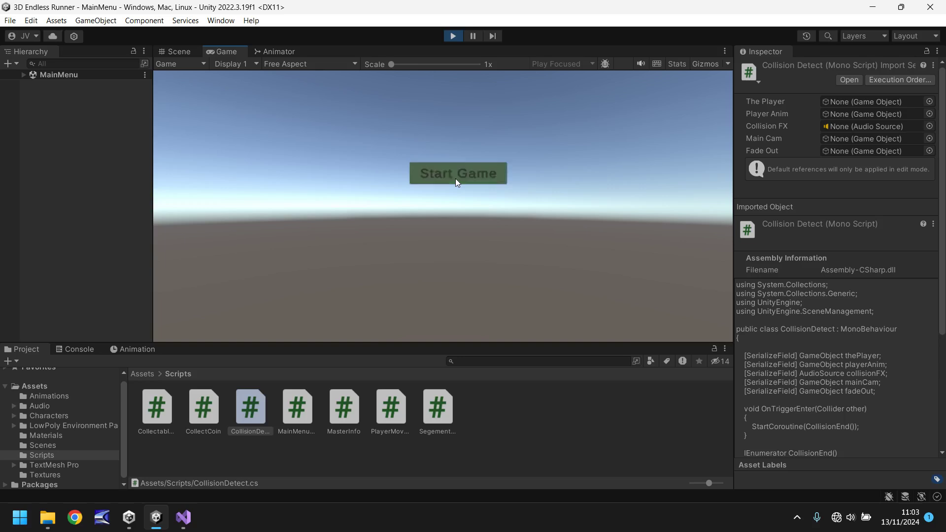
click(456, 180)
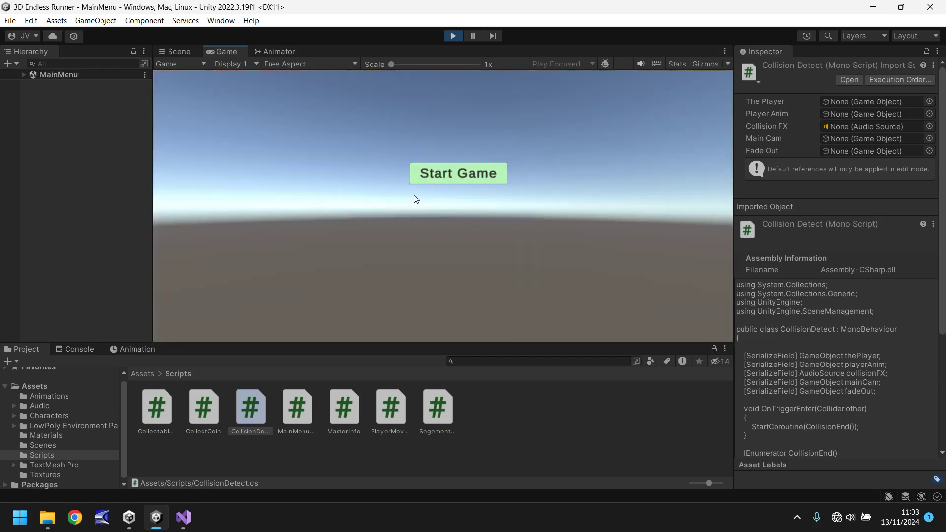
click(451, 173)
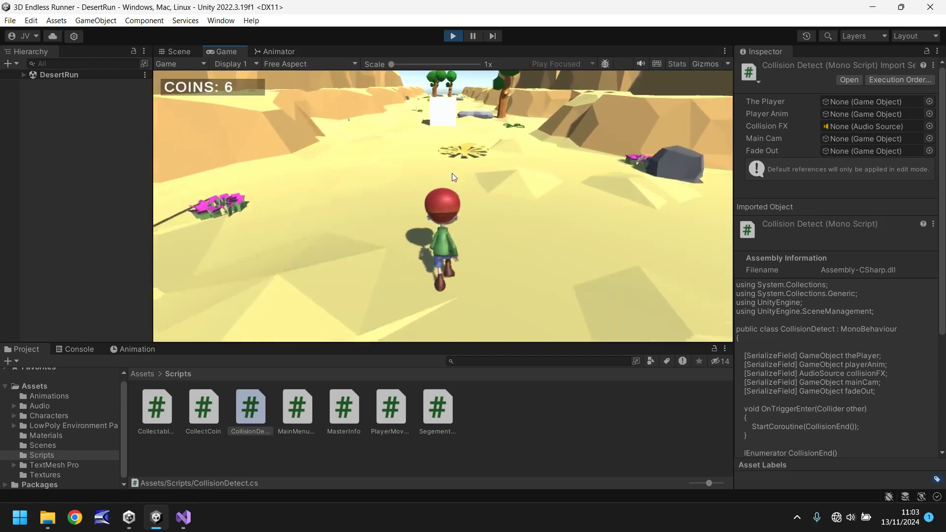
key(ctrl+p)
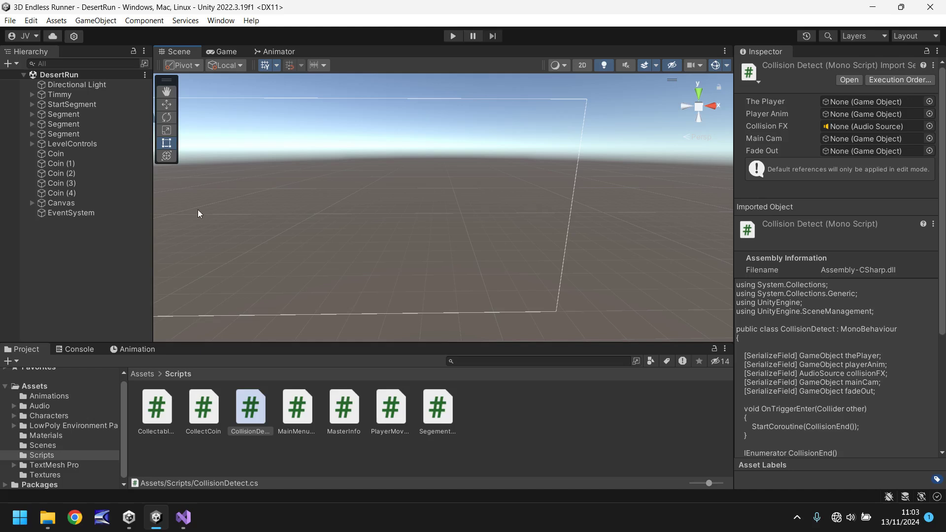
Open the MainMenu scene asset from the Scenes folder, showing its Canvas and MainMenuControls
click(47, 446)
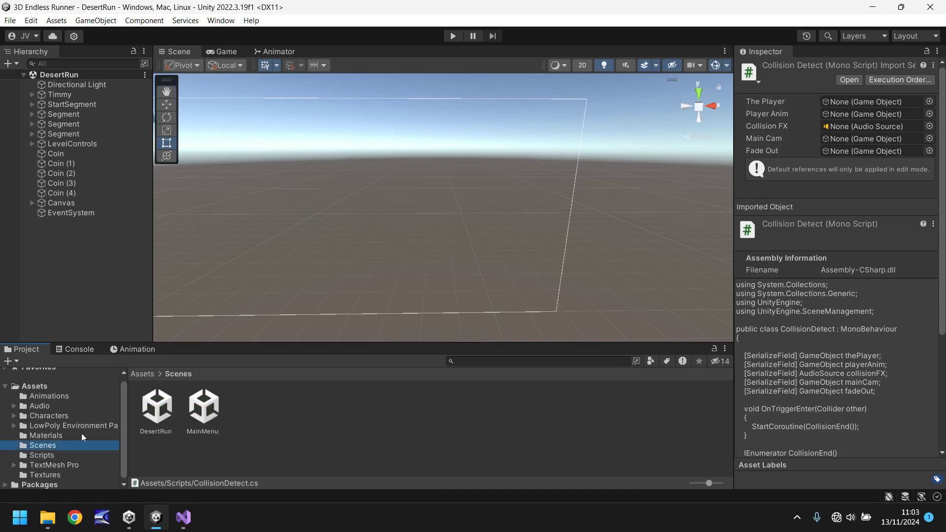
double_click(204, 408)
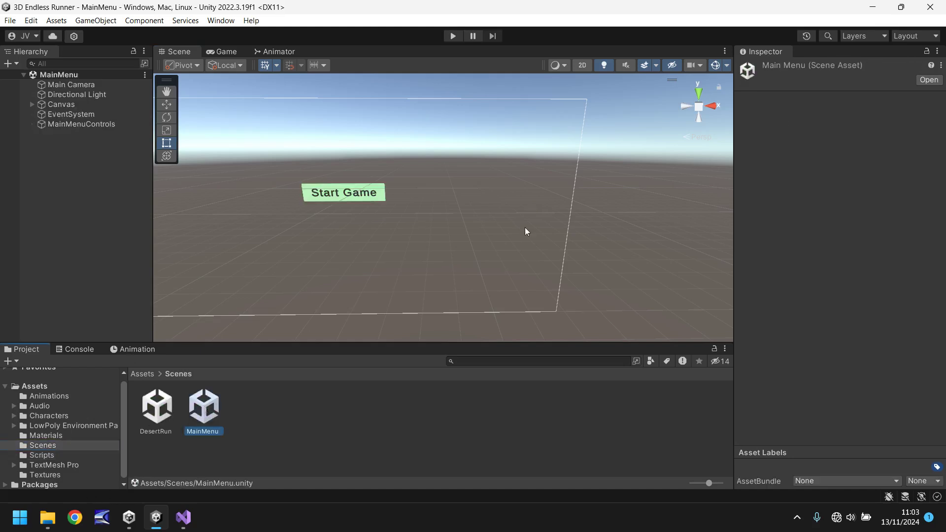